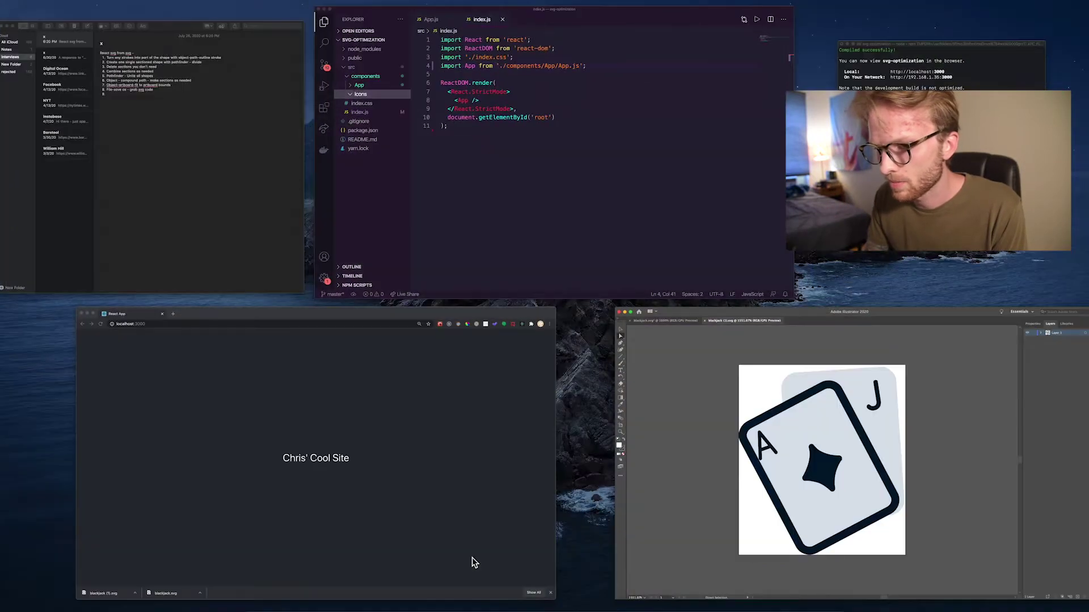
- Bring the Chrome window showing the React site at localhost:3000 to the front
left_click(472, 557)
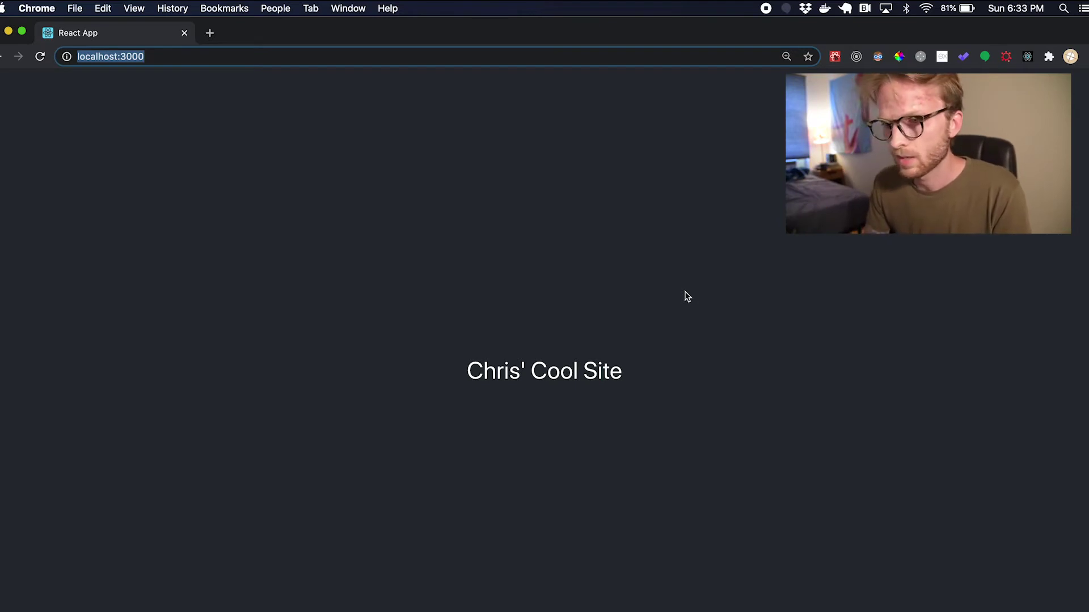
- Use Mission Control to return to the Illustrator window with blackjack (1).svg
key("ctrl+Up")
left_click(464, 418)
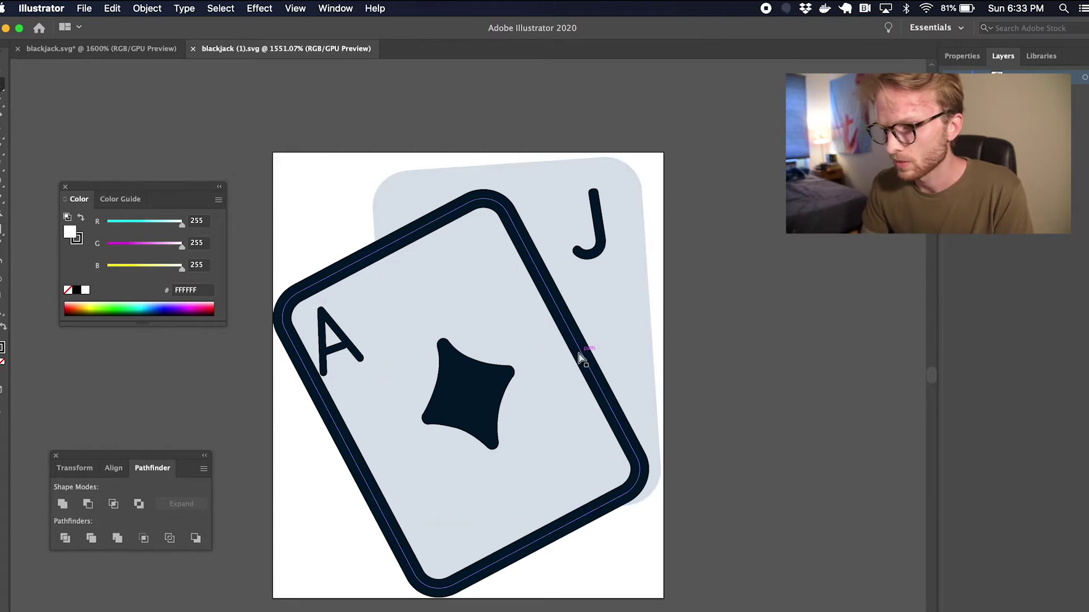
- Inspect the front card, diamond, J and back card, then switch to the grey blackjack.svg document
left_click(347, 276)
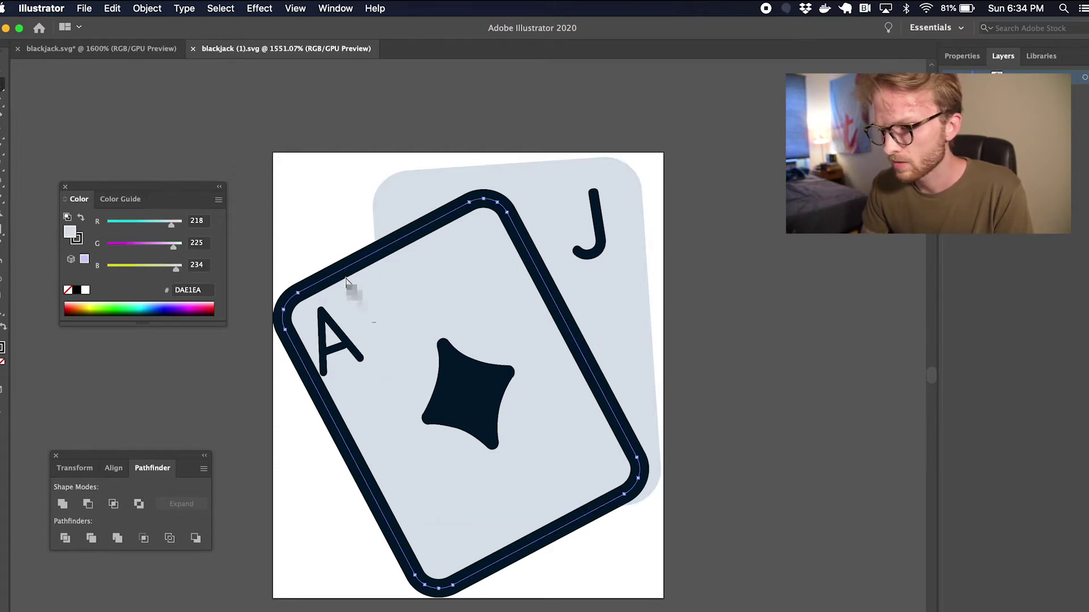
left_click(478, 413)
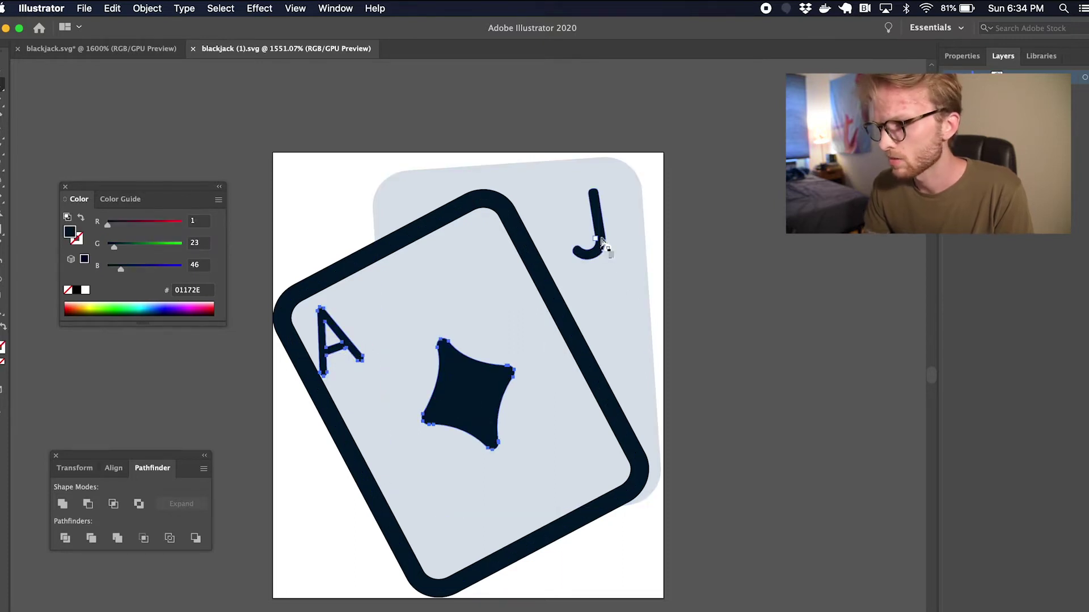
left_click(605, 244)
left_click(629, 275)
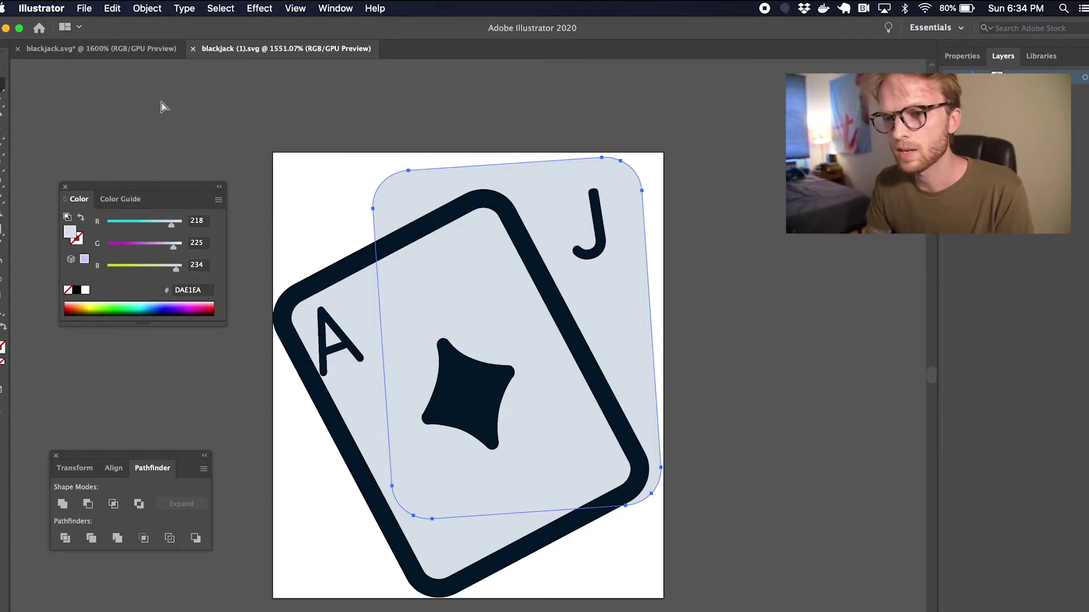
left_click(118, 51)
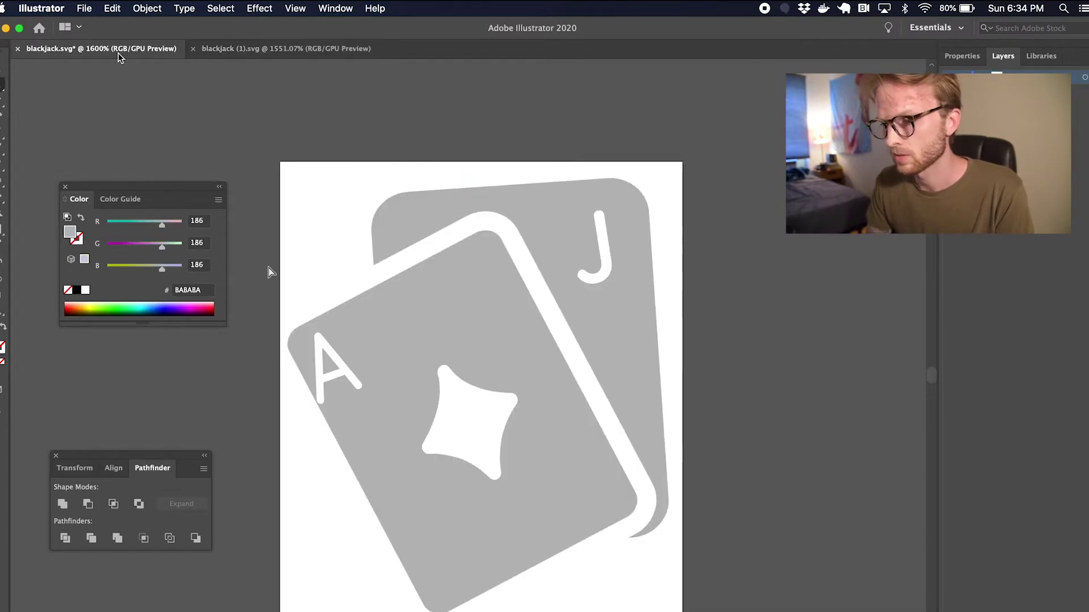
left_click(547, 273)
left_click(395, 355)
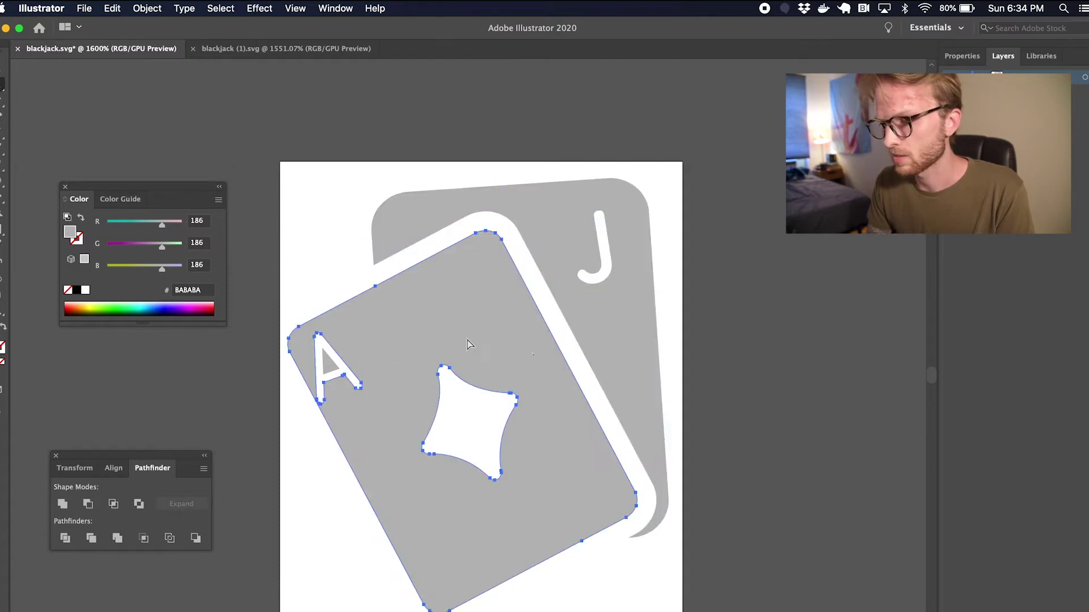
left_click(758, 354)
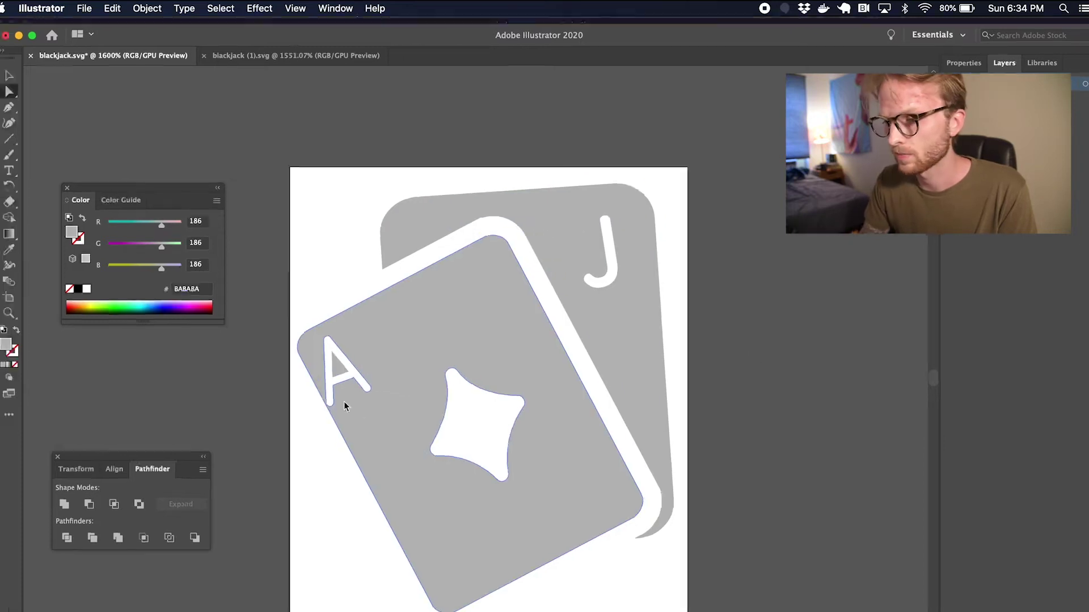
key("ctrl+Up")
left_click(344, 402)
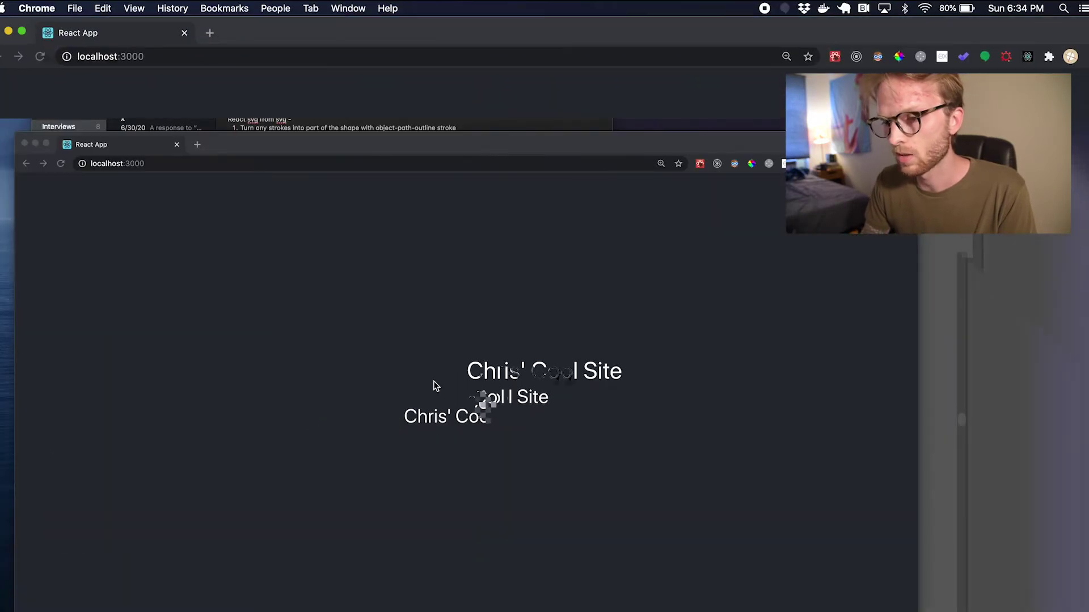
key("ctrl+Up")
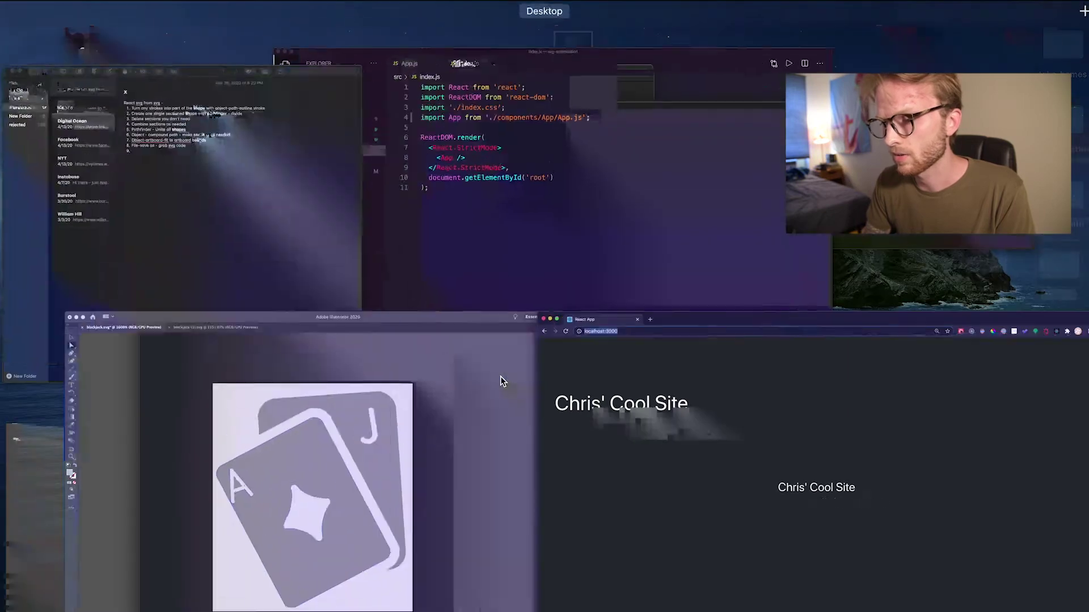
left_click(436, 448)
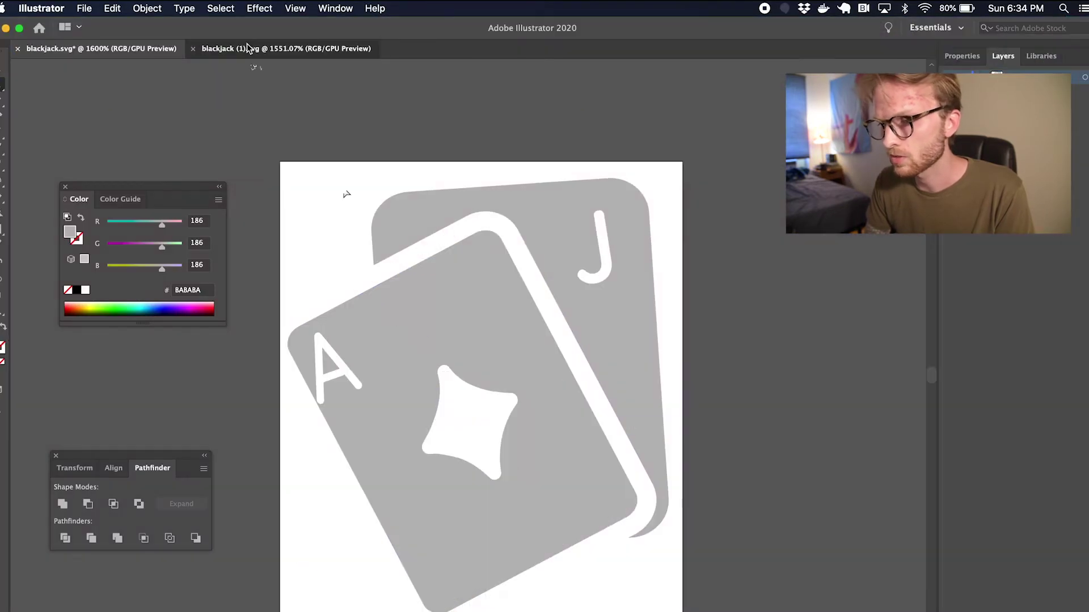
left_click(246, 45)
- Apply Outline Stroke to the front ace card's navy border stroke, then deselect
left_click(838, 292)
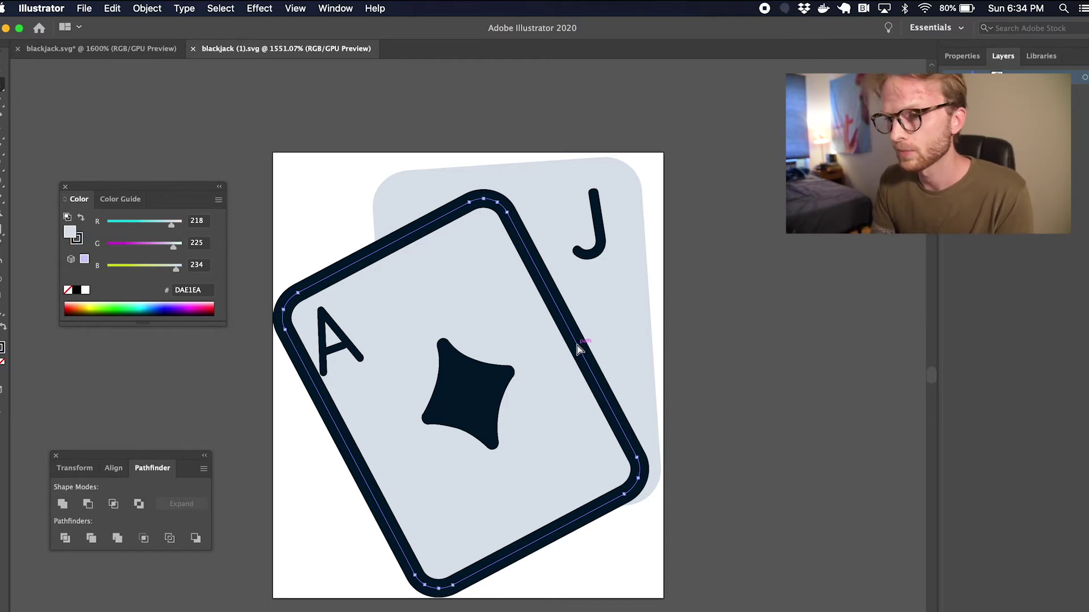
left_click(149, 8)
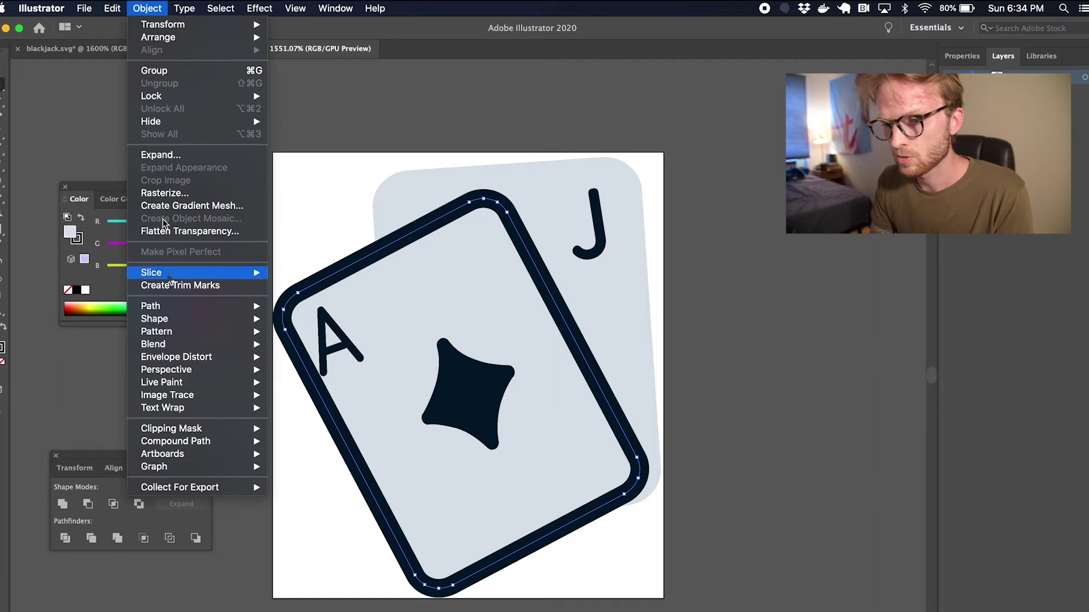
mouse_move(173, 308)
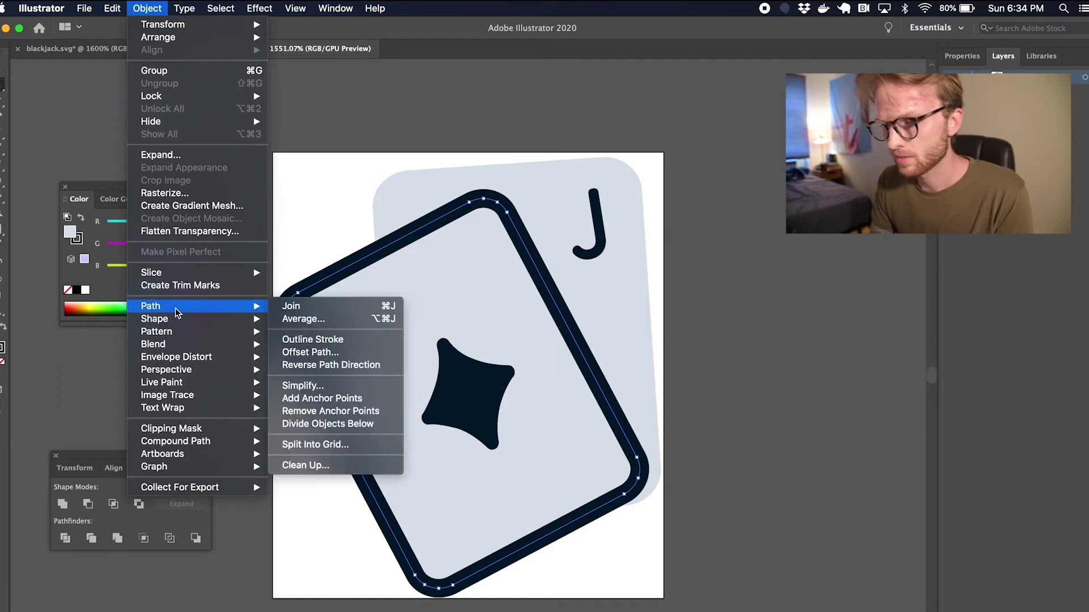
left_click(320, 340)
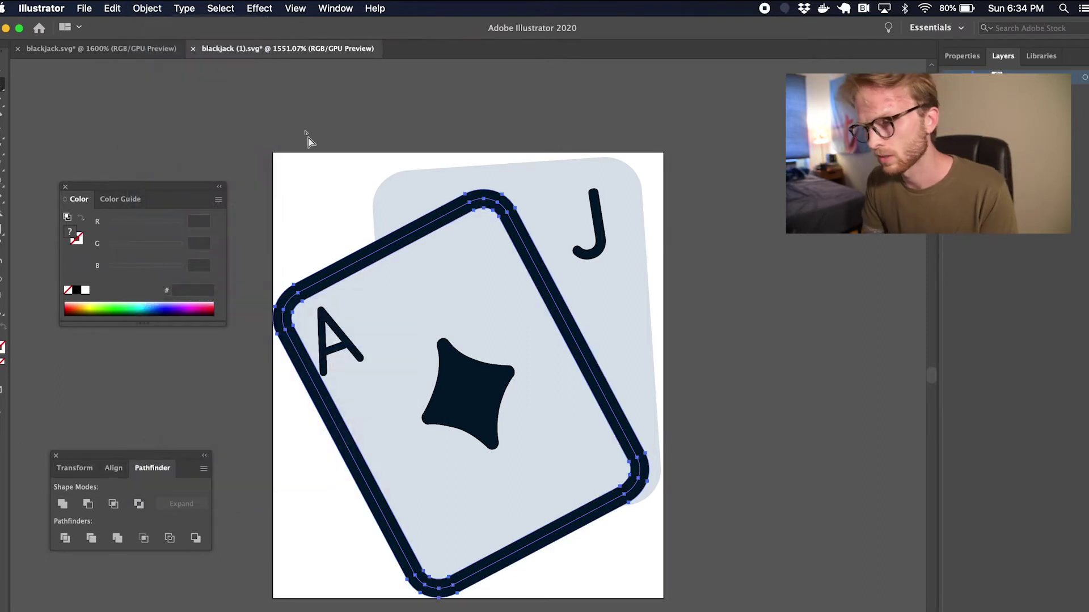
left_click(299, 113)
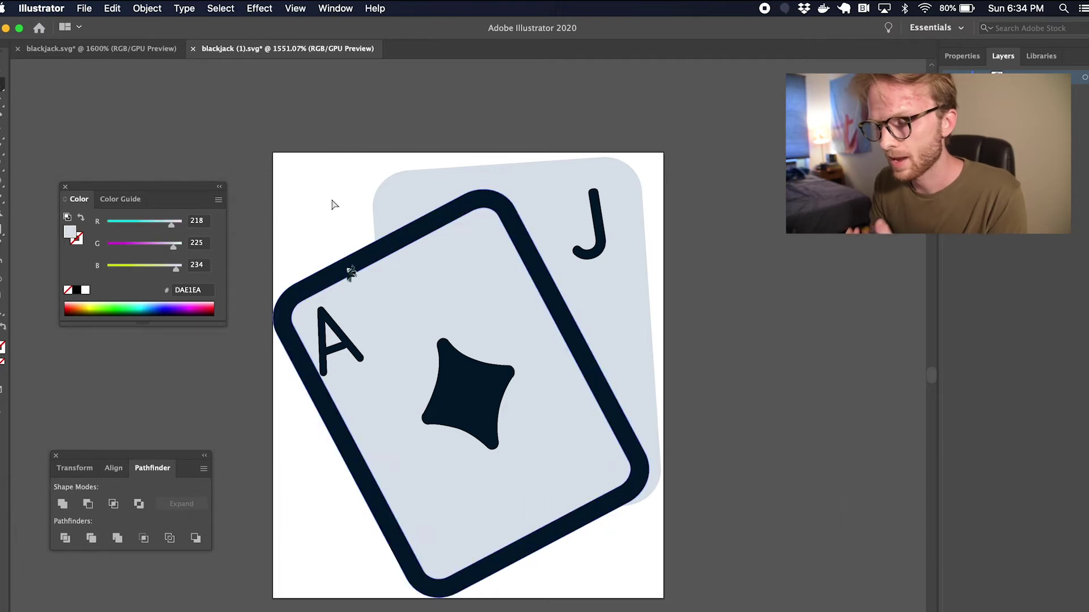
- Check selections on the outlined border, the A and the diamond, then zoom in near the A
left_click(343, 266)
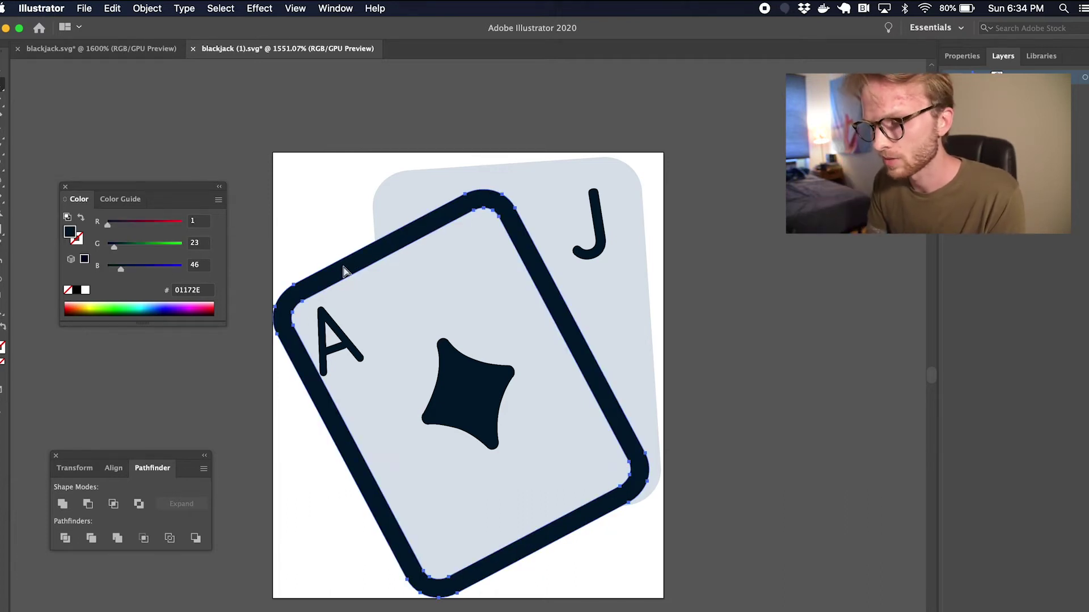
left_click(353, 141)
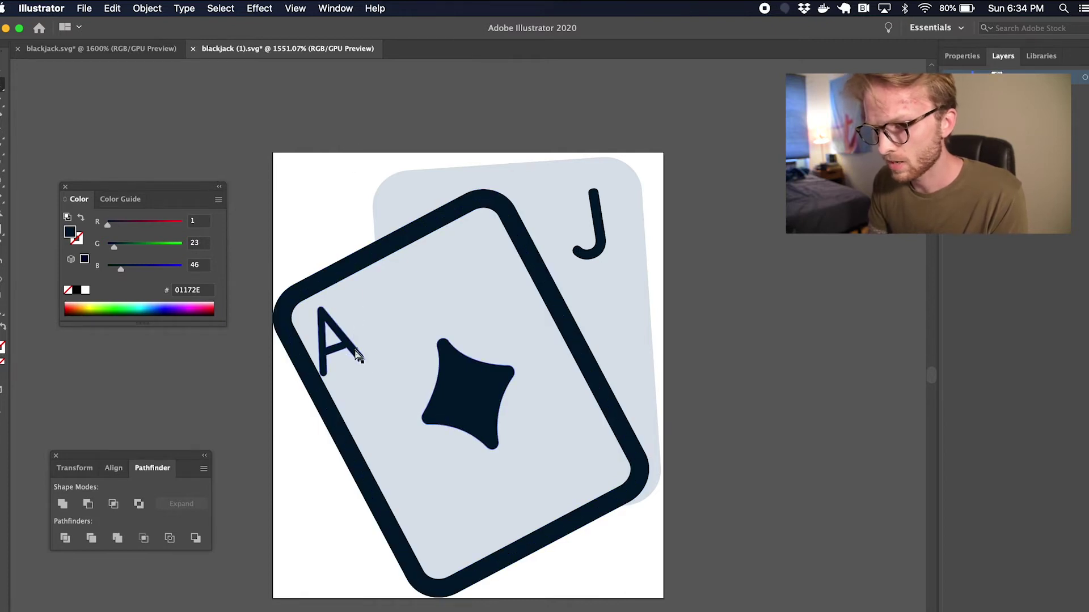
left_click(357, 356)
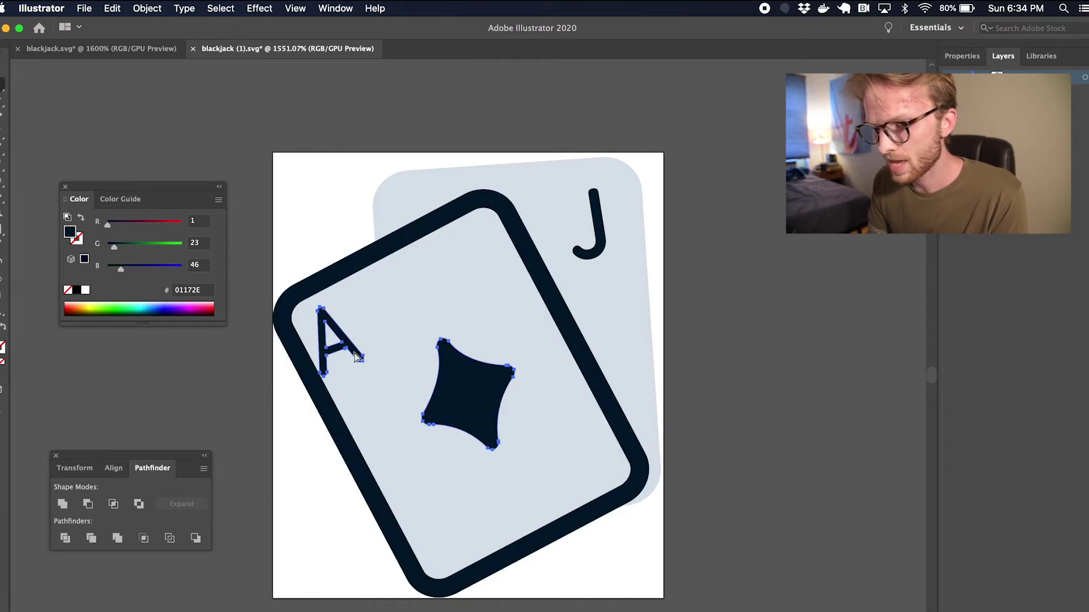
left_click(264, 441)
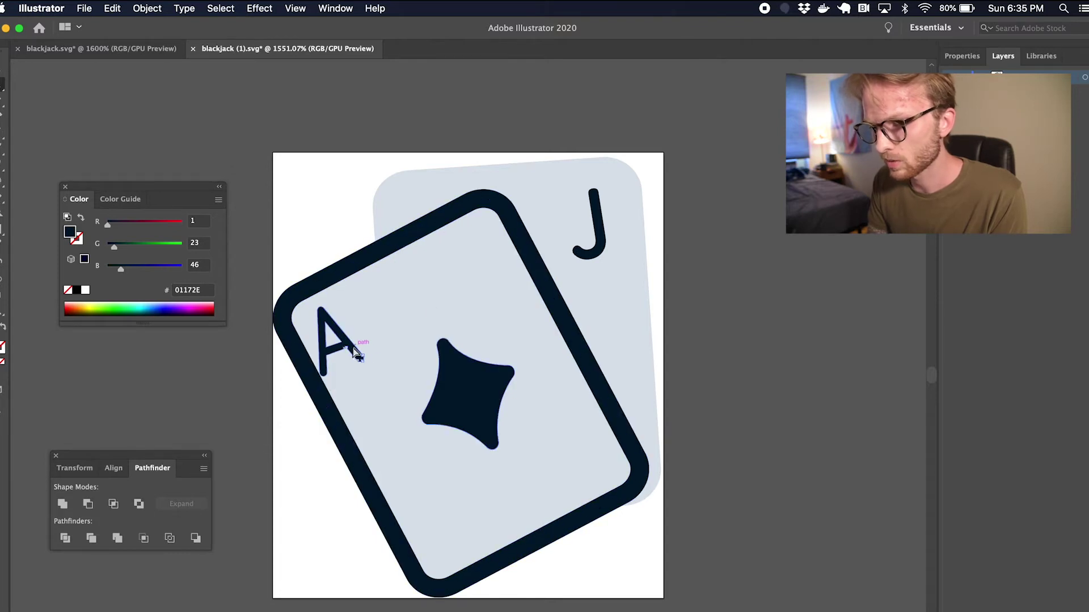
left_click(357, 334)
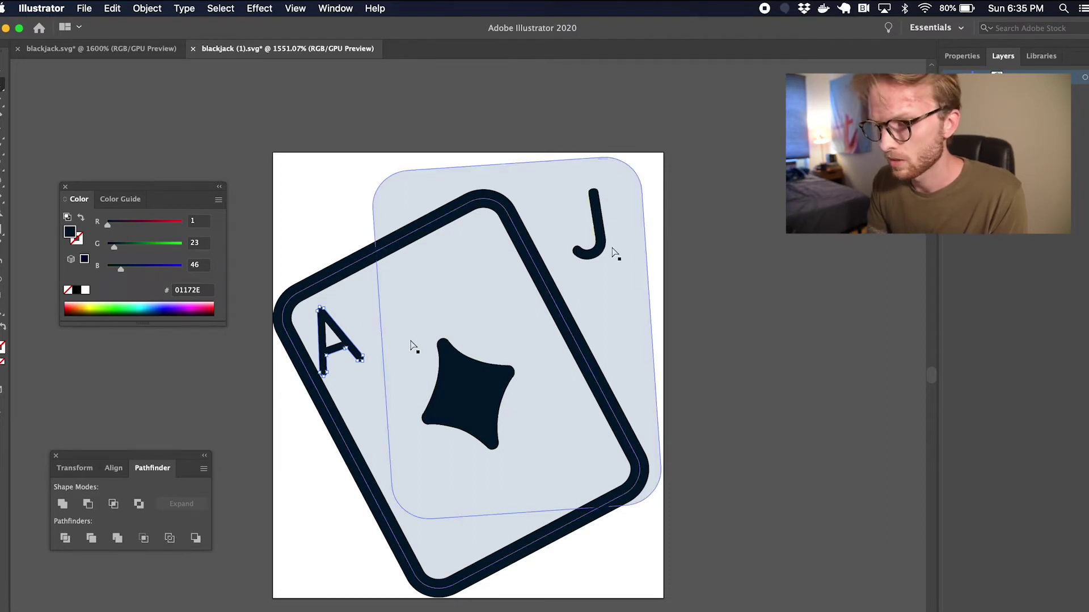
left_click(219, 393)
scroll(328, 363, "up", 1)
scroll(327, 363, "up", 5)
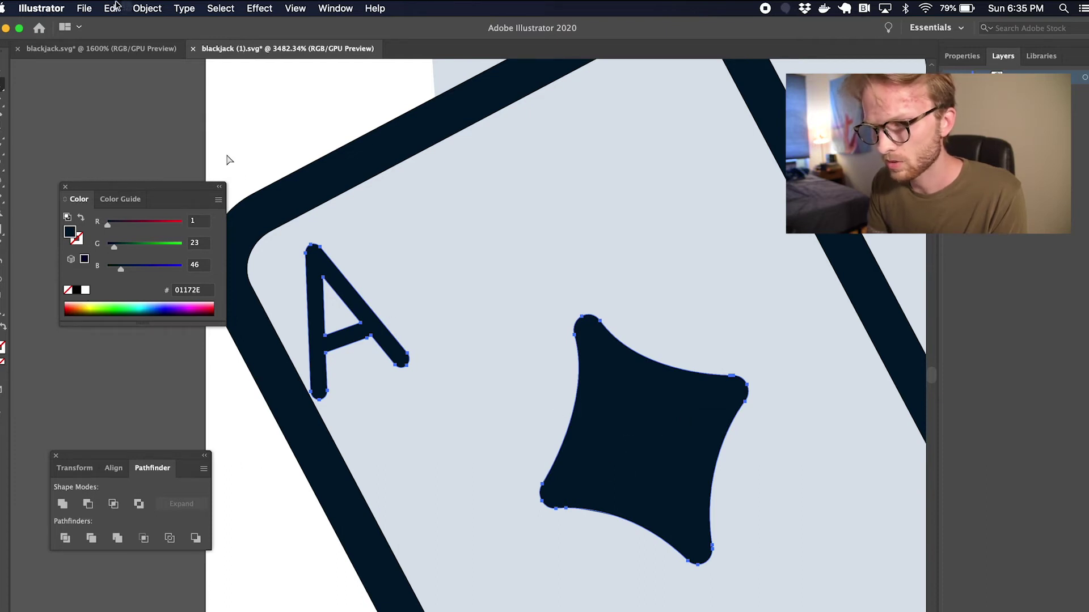
- Ungroup the selected A and diamond artwork, confirm Ungroup is now greyed out, then deselect
left_click(117, 8)
mouse_move(144, 5)
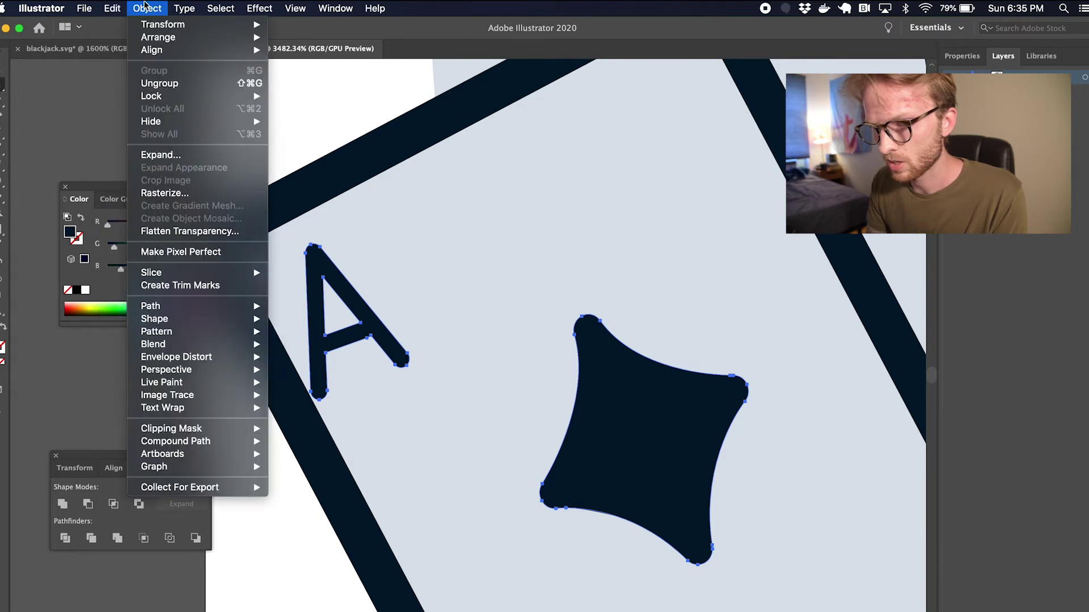
left_click(155, 83)
left_click(146, 7)
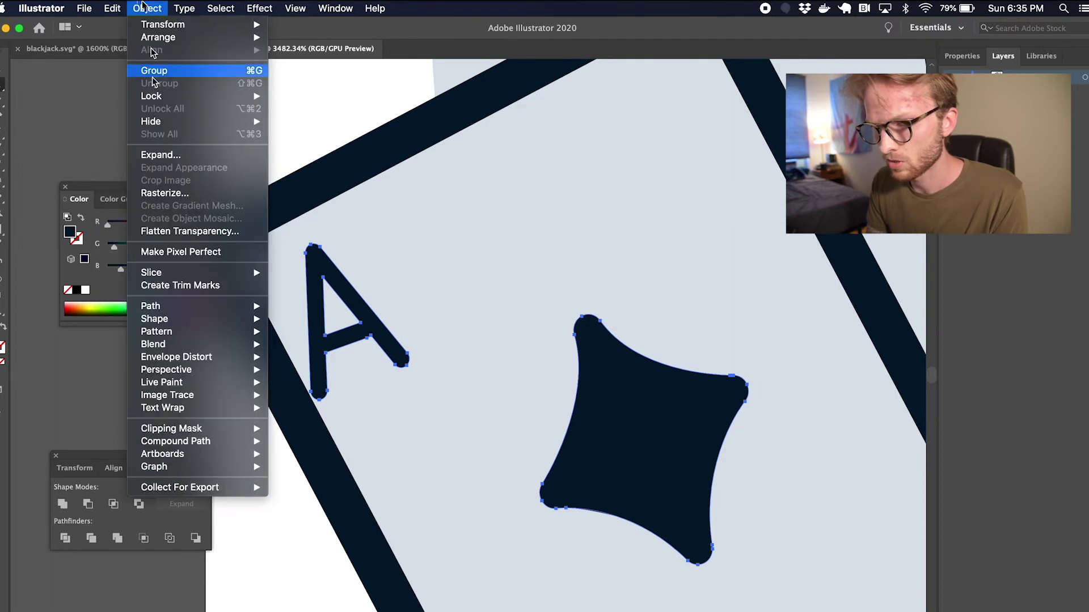
key("Escape")
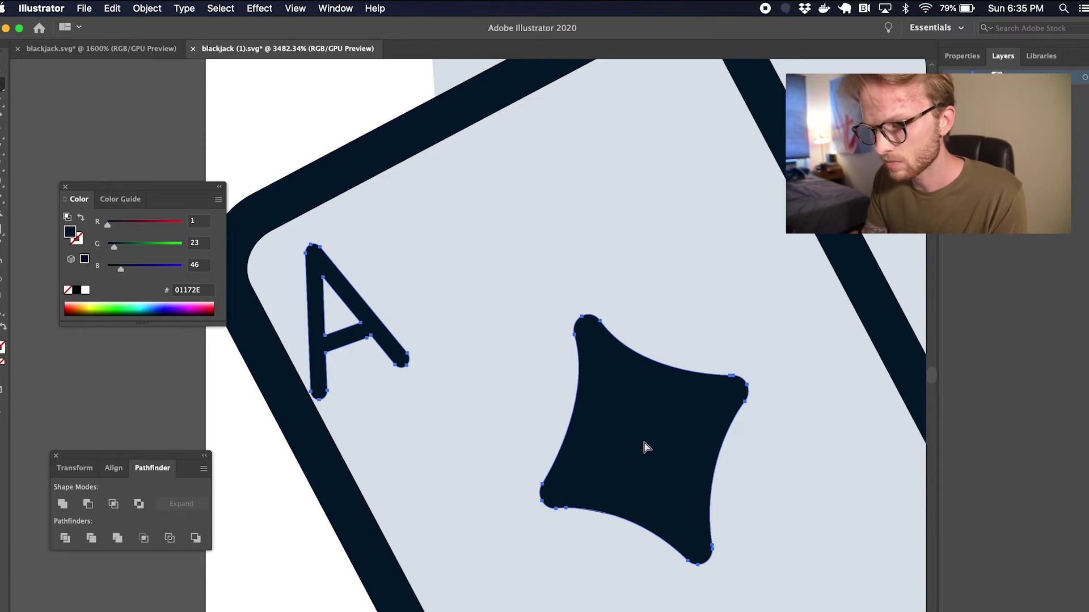
key("super+shift+a")
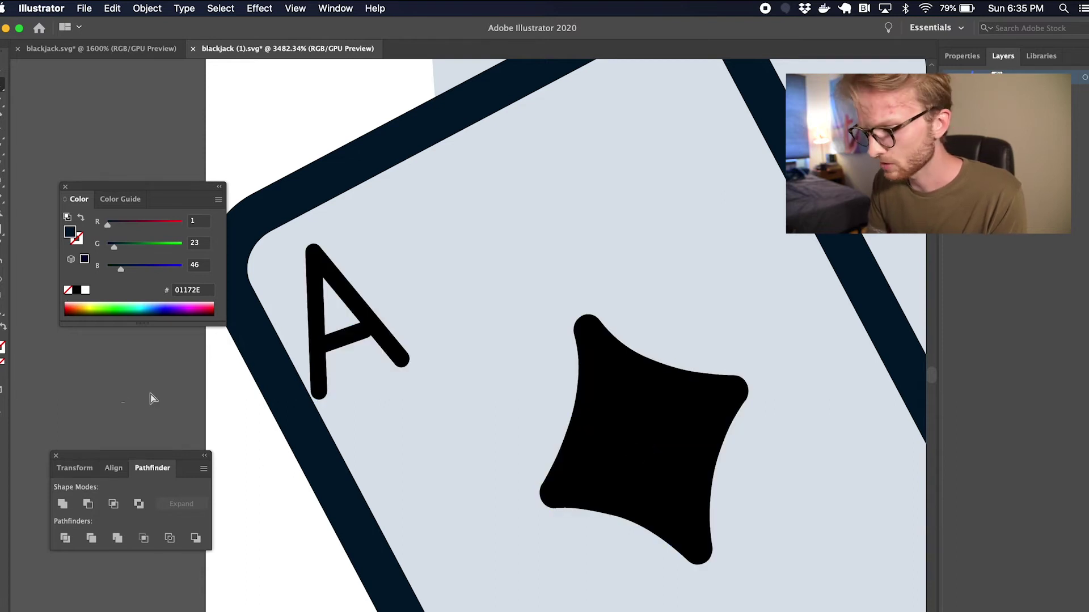
- Select all card artwork and ungroup twice, rechecking the Object menu for remaining nested groups
left_click(647, 437)
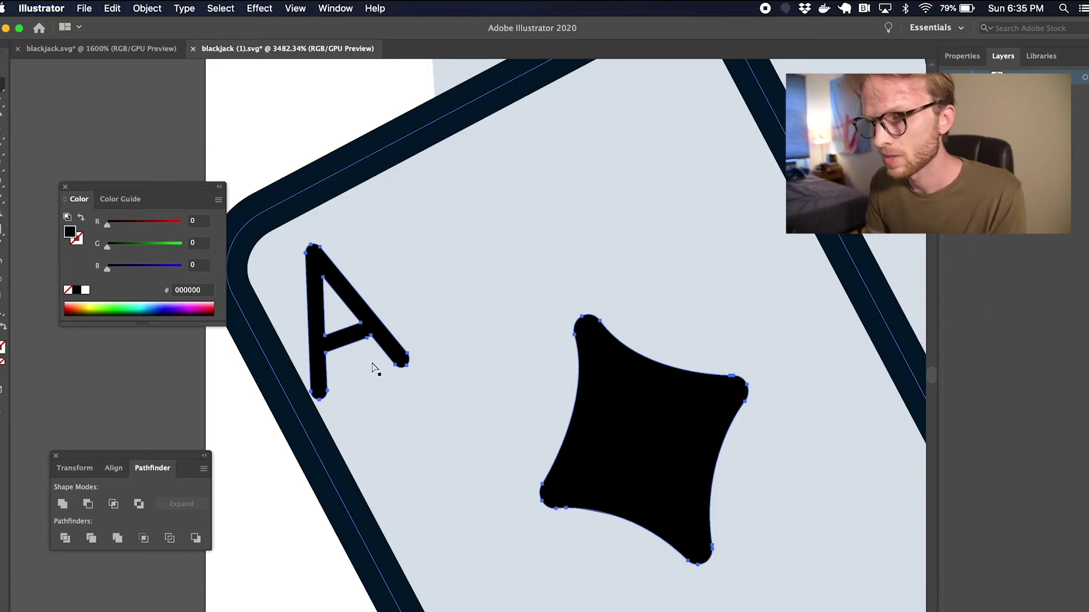
left_click(146, 8)
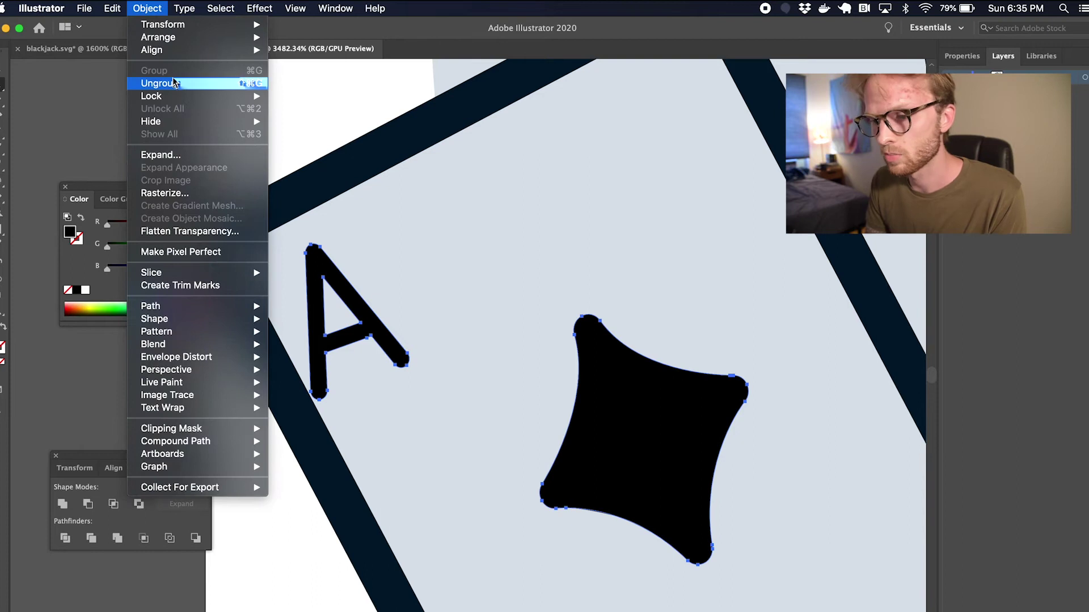
left_click(173, 83)
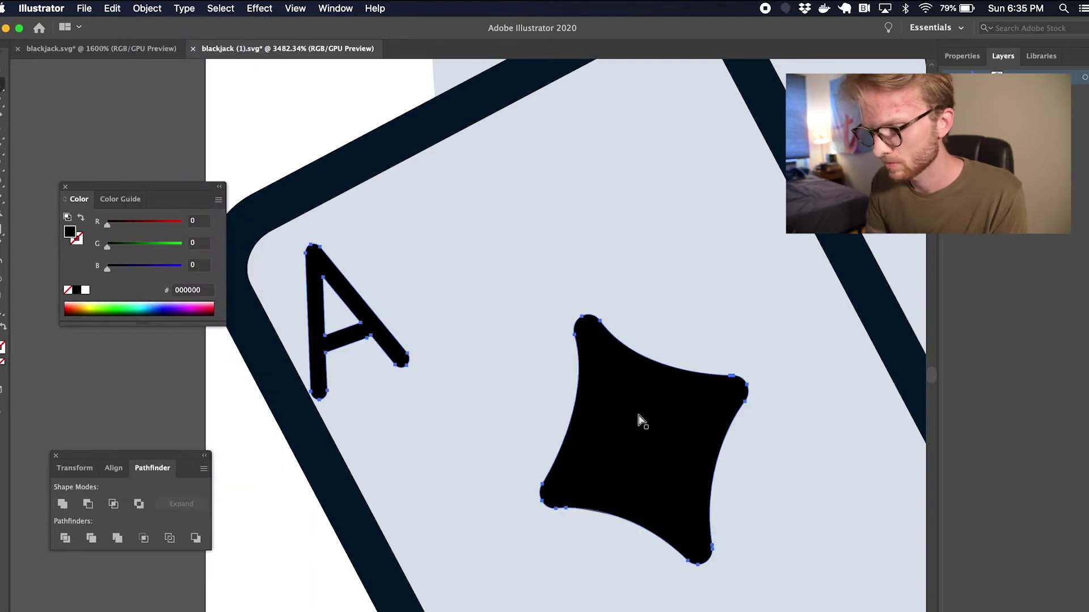
left_click(147, 8)
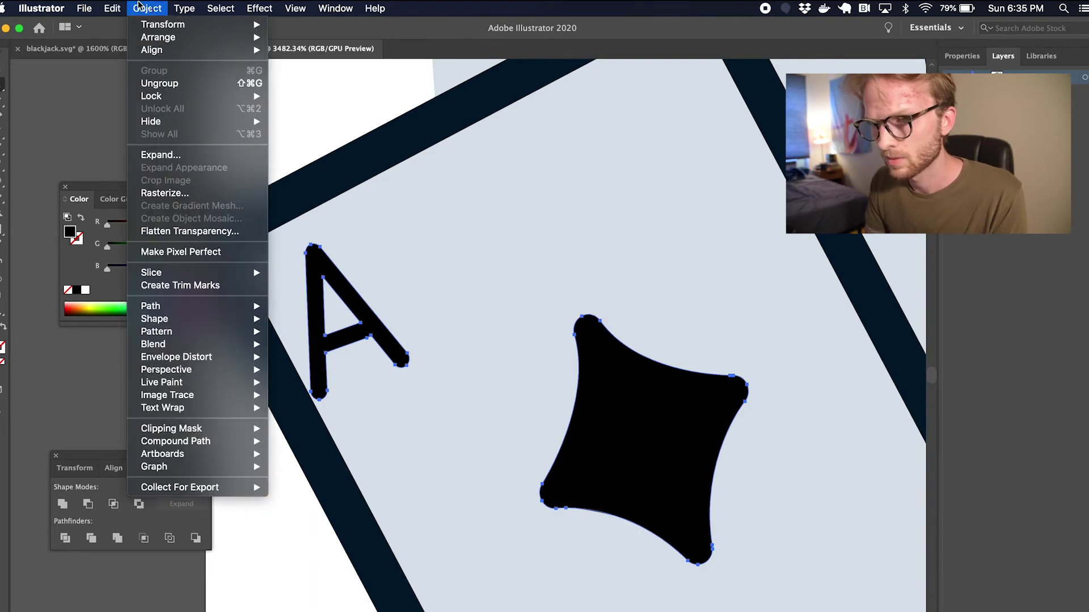
left_click(159, 83)
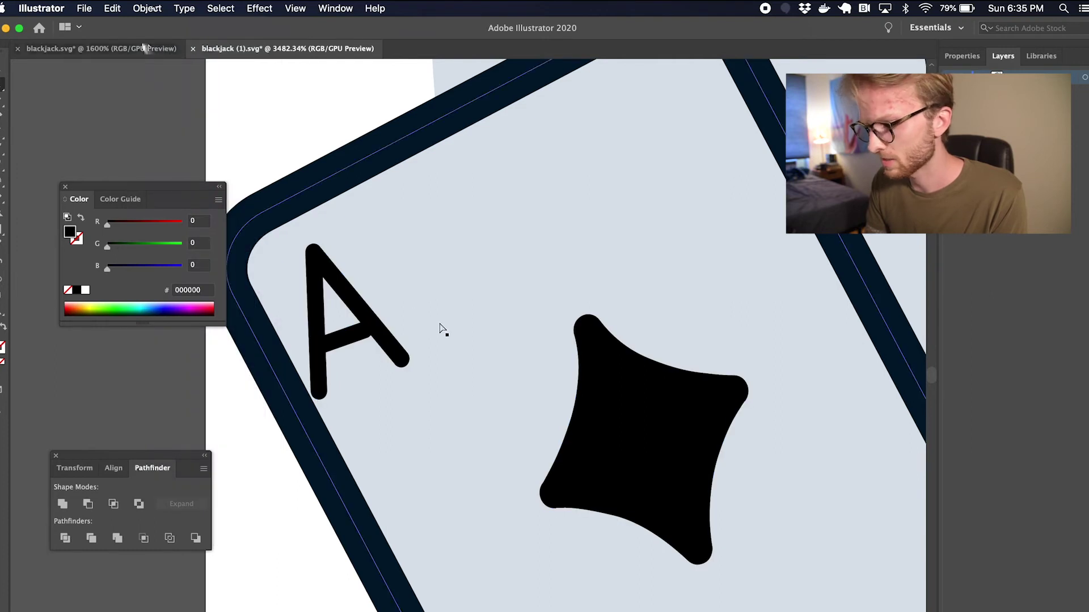
left_click(617, 416)
left_click(131, 6)
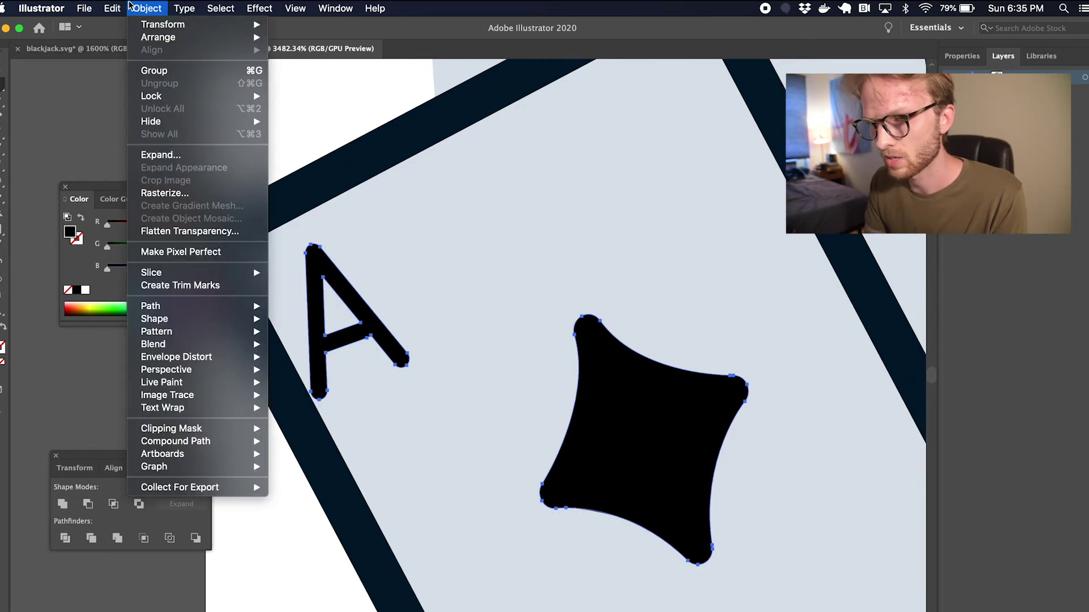
left_click(130, 5)
left_click(143, 7)
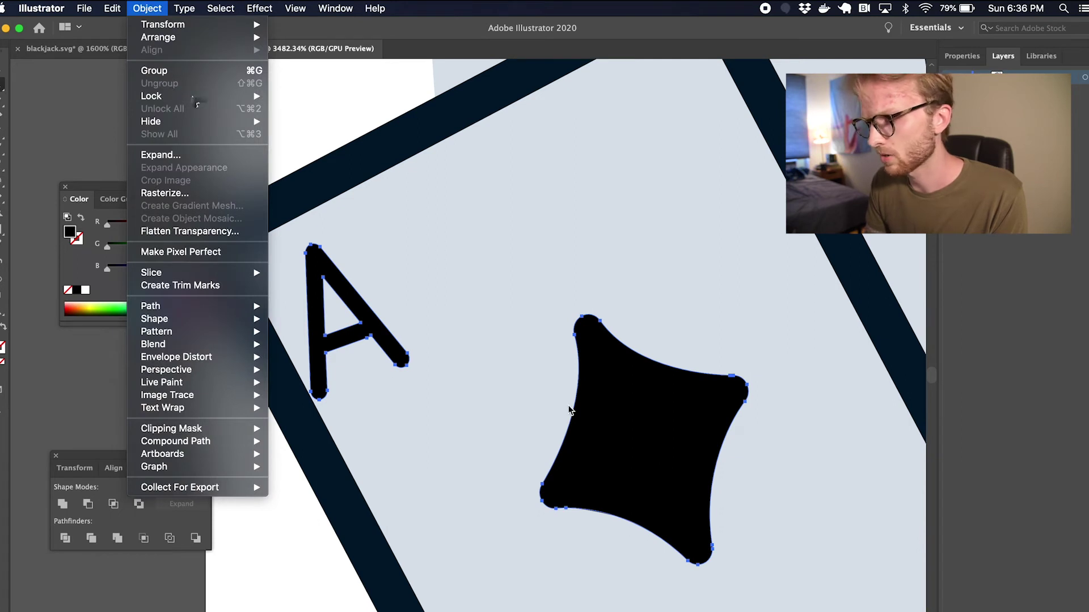
- Deselect the artwork, then bring up the Object menu toward its Compound Path options
left_click(617, 452)
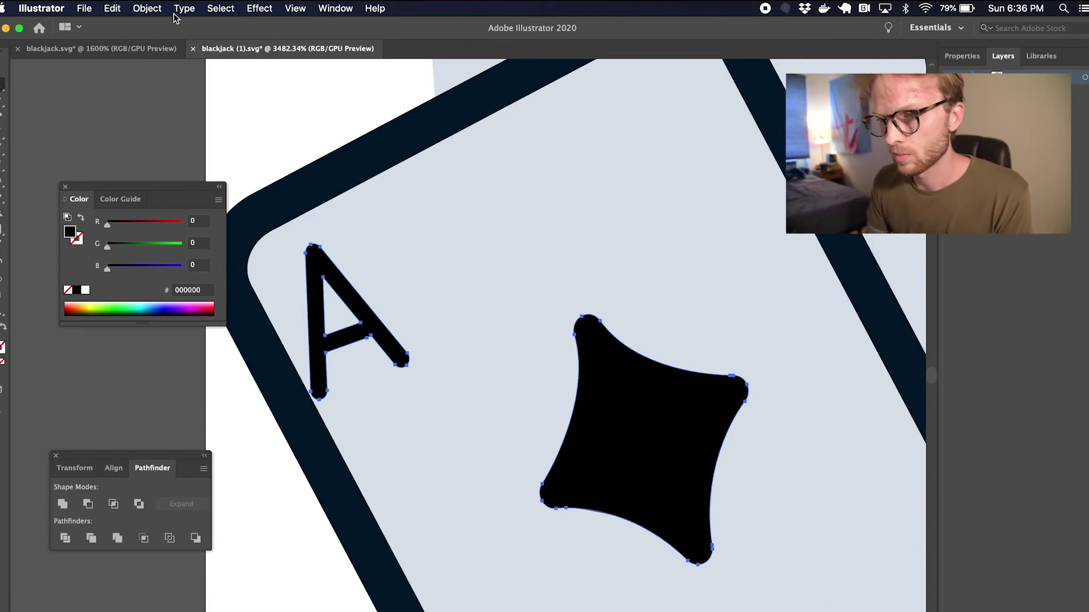
left_click(156, 6)
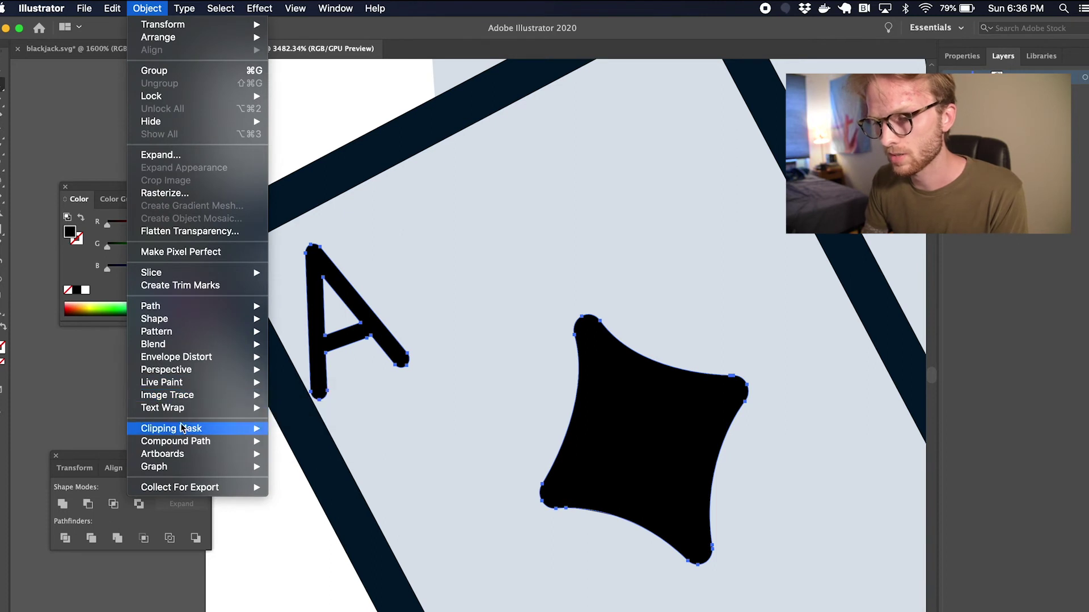
mouse_move(221, 441)
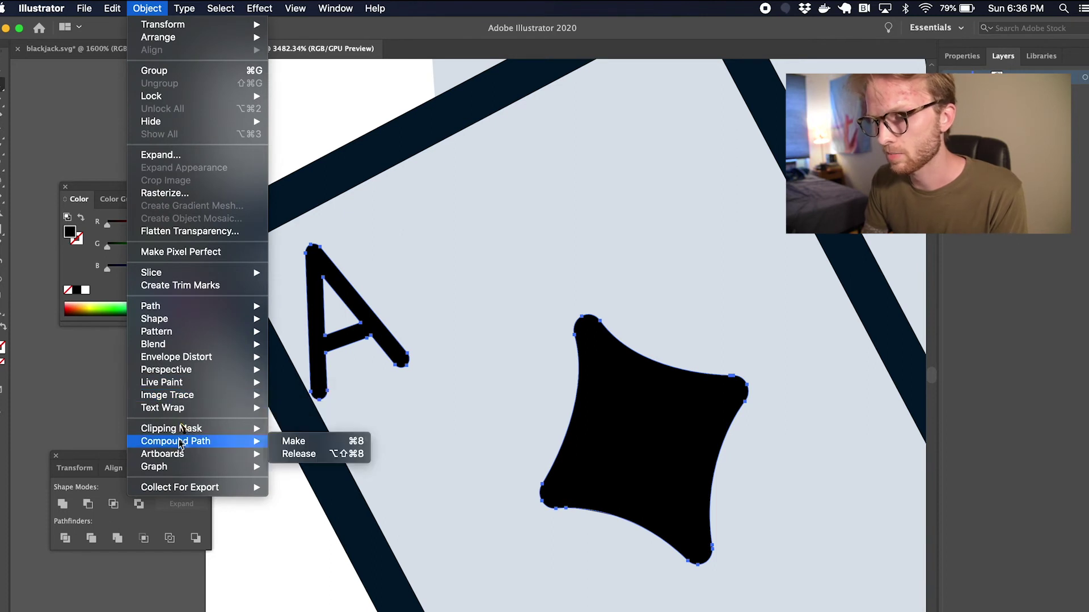
- Release the A's compound path into separate shapes and try deleting its inner triangle
left_click(298, 454)
left_click(97, 369)
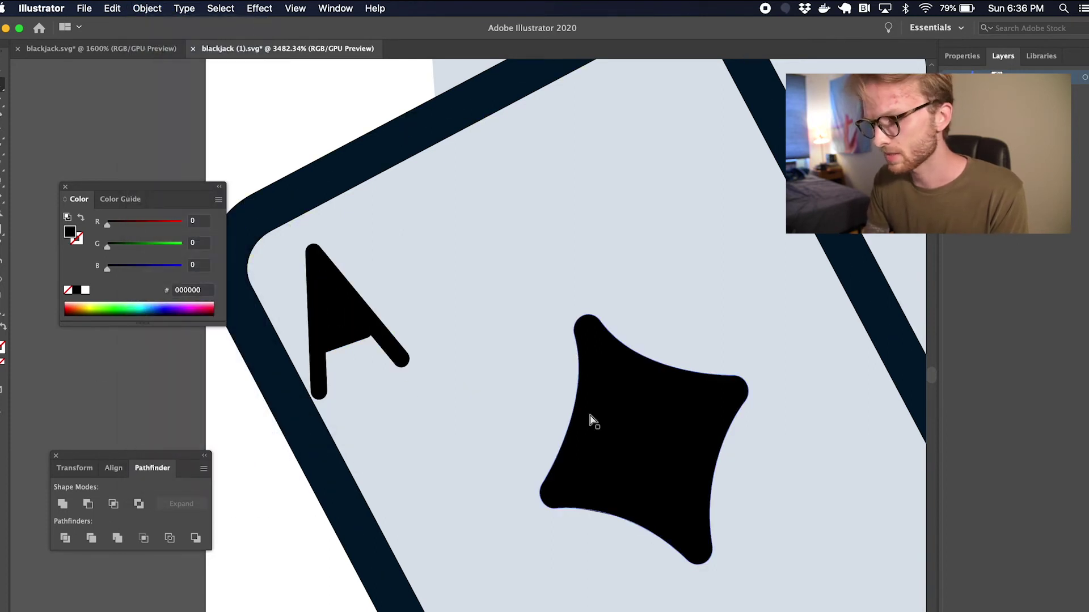
left_click(316, 274)
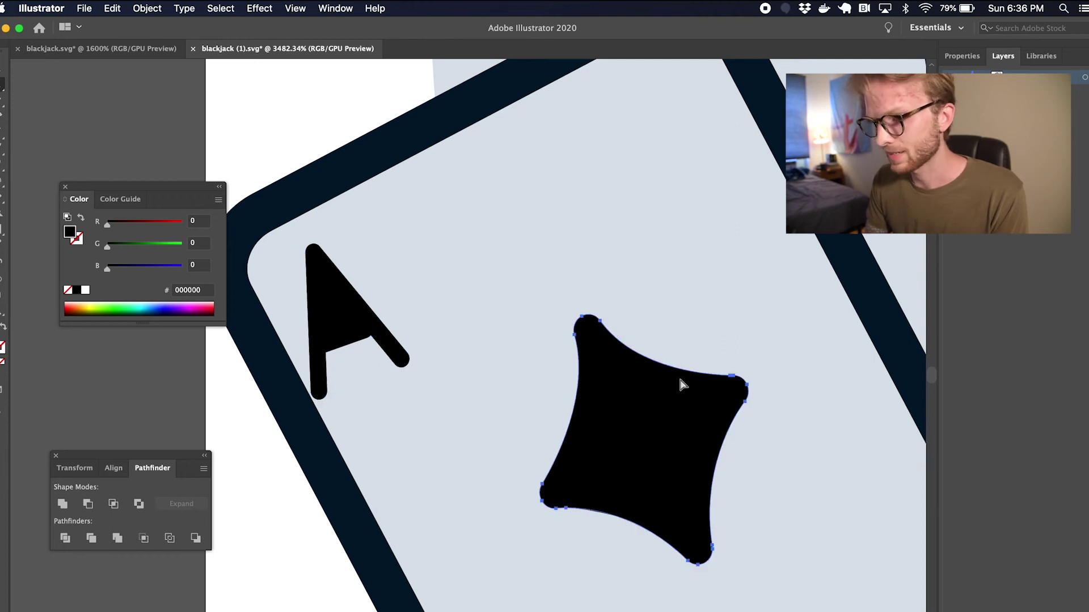
left_click(340, 302)
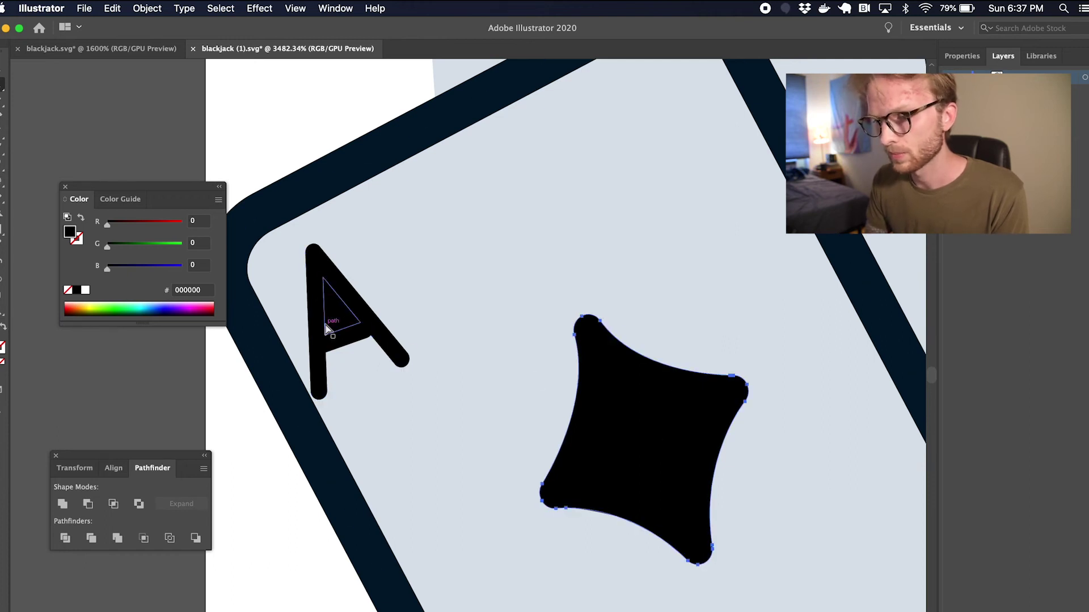
left_click(323, 316, "shift")
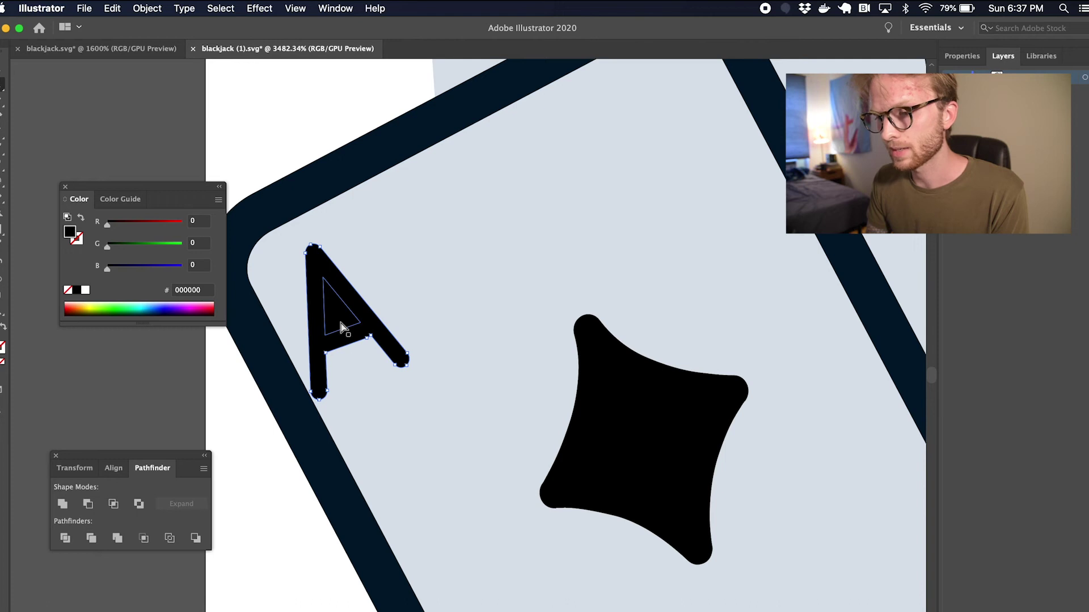
left_click(339, 323)
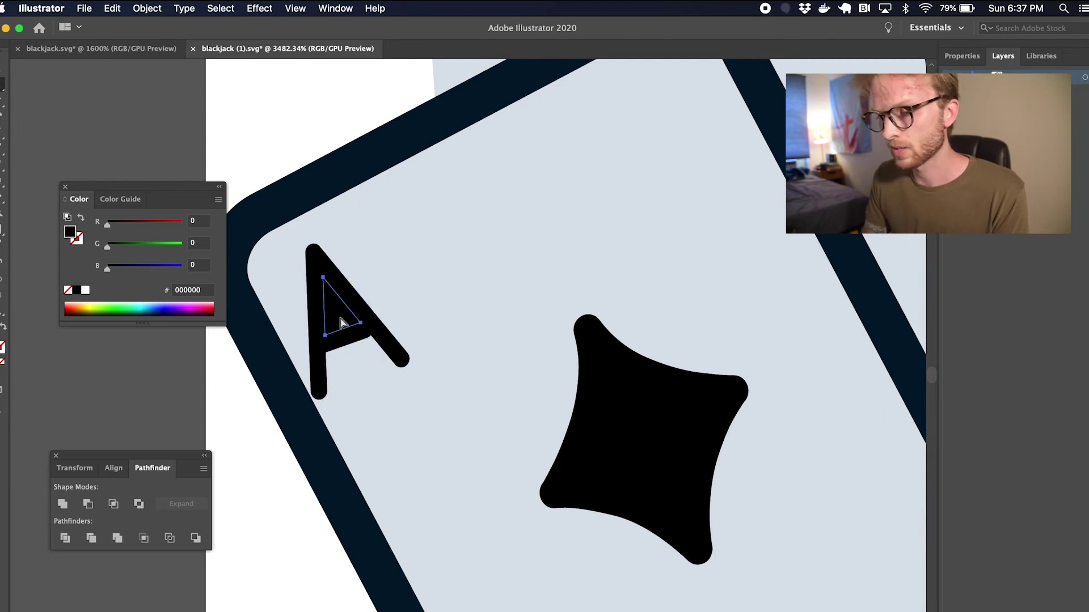
key("Delete")
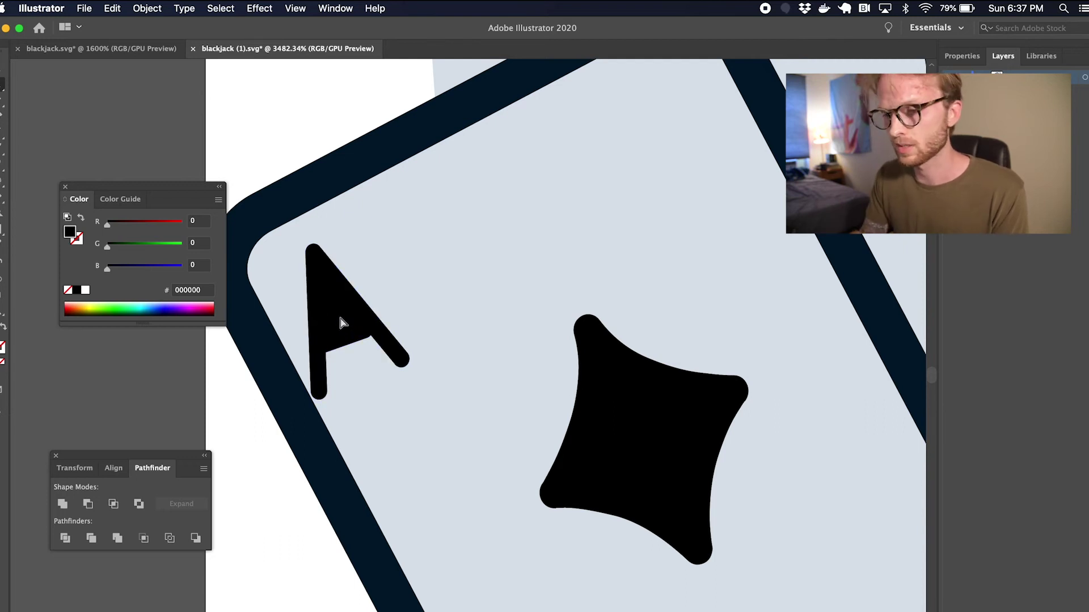
- Fill the A's inner triangle white and Pathfinder Divide it from the A's outer path
left_click(342, 322)
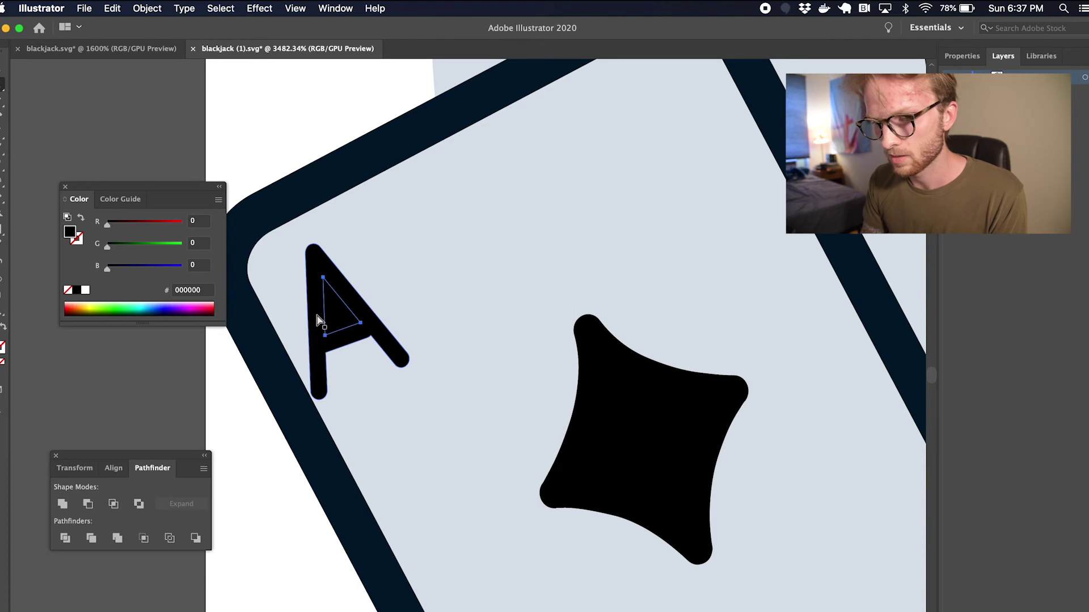
left_click(86, 291)
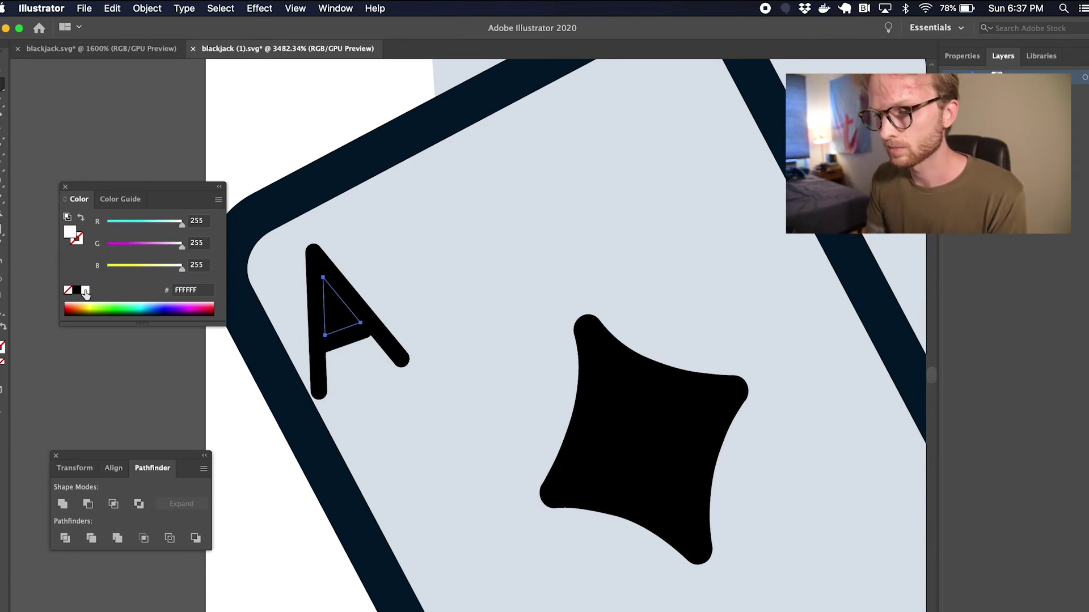
left_click(342, 327)
left_click(339, 322)
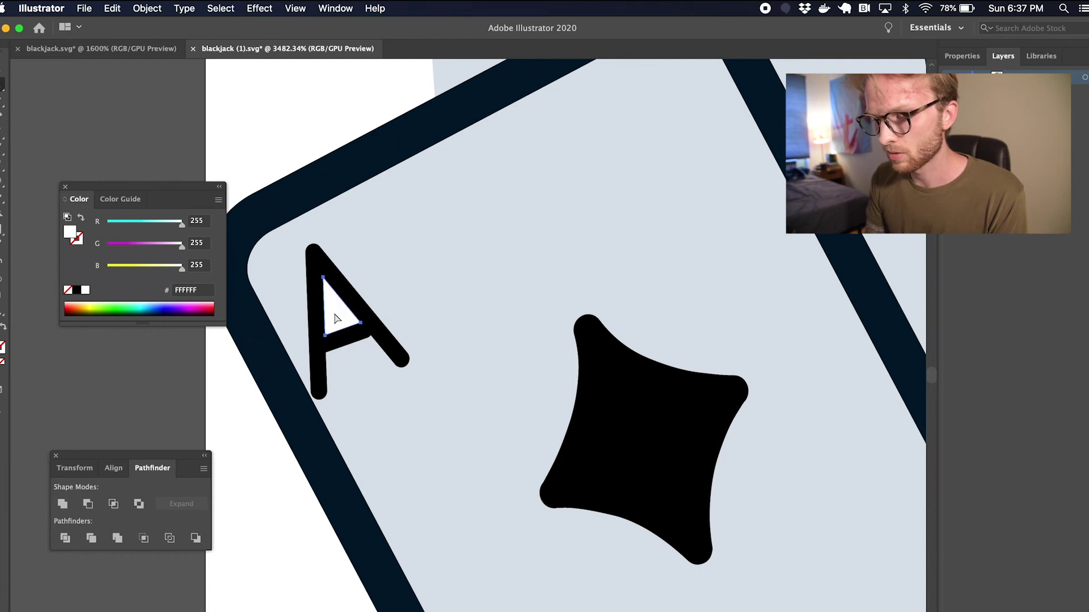
left_click(316, 313, "shift")
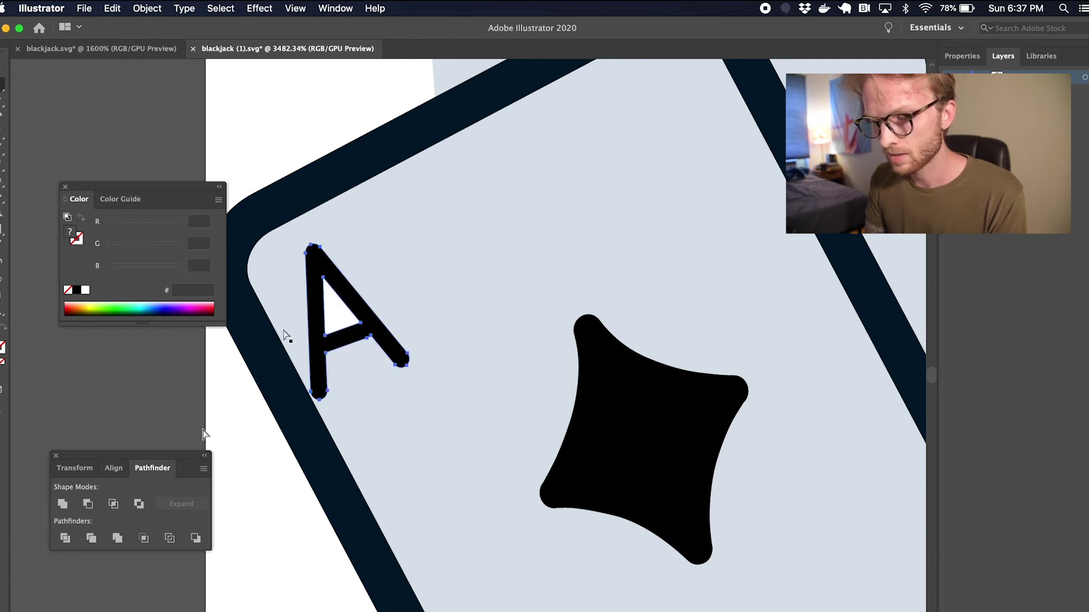
left_click(66, 539)
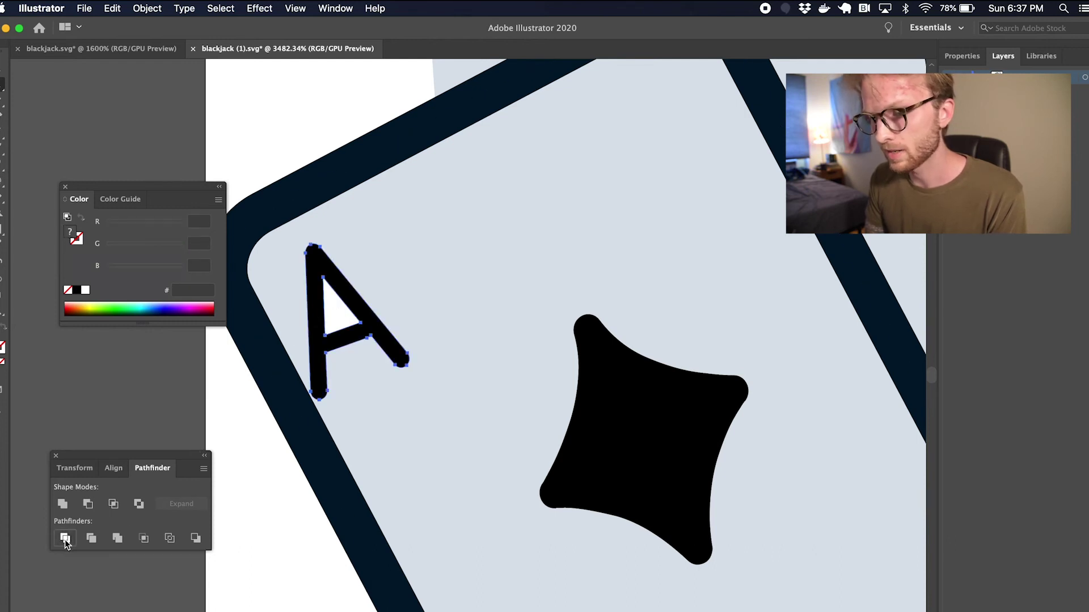
- Delete the divided white triangle from the A and zoom out to see the whole card
left_click(331, 323)
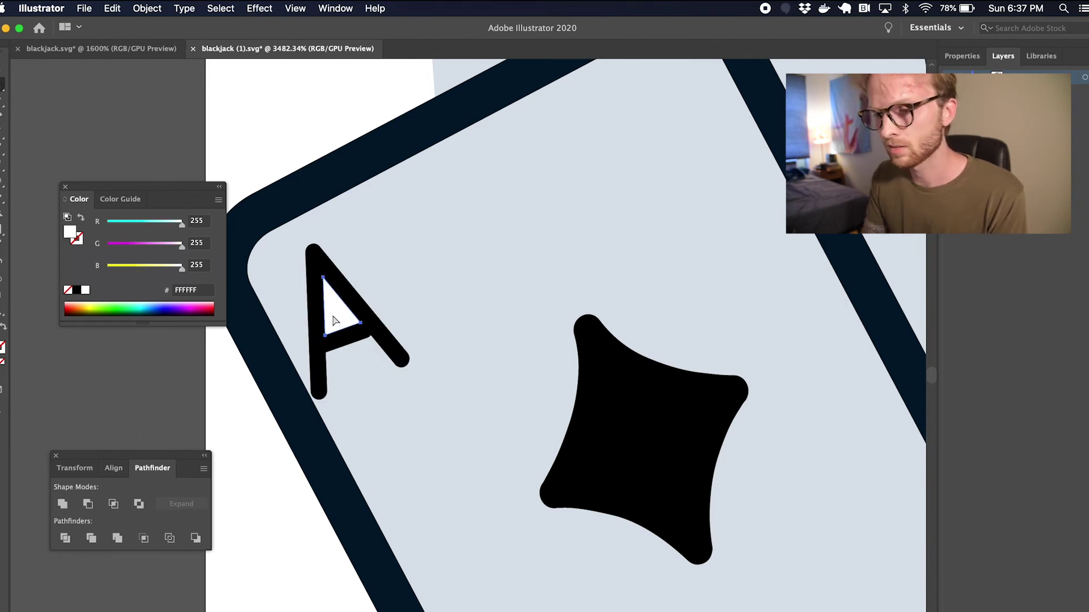
key("Delete")
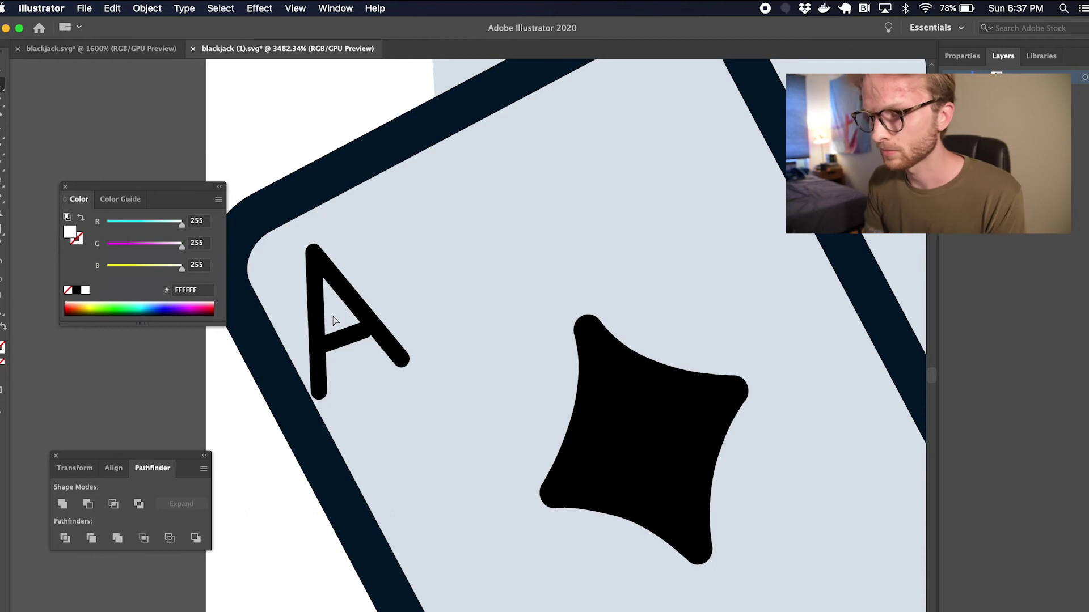
left_click(339, 333)
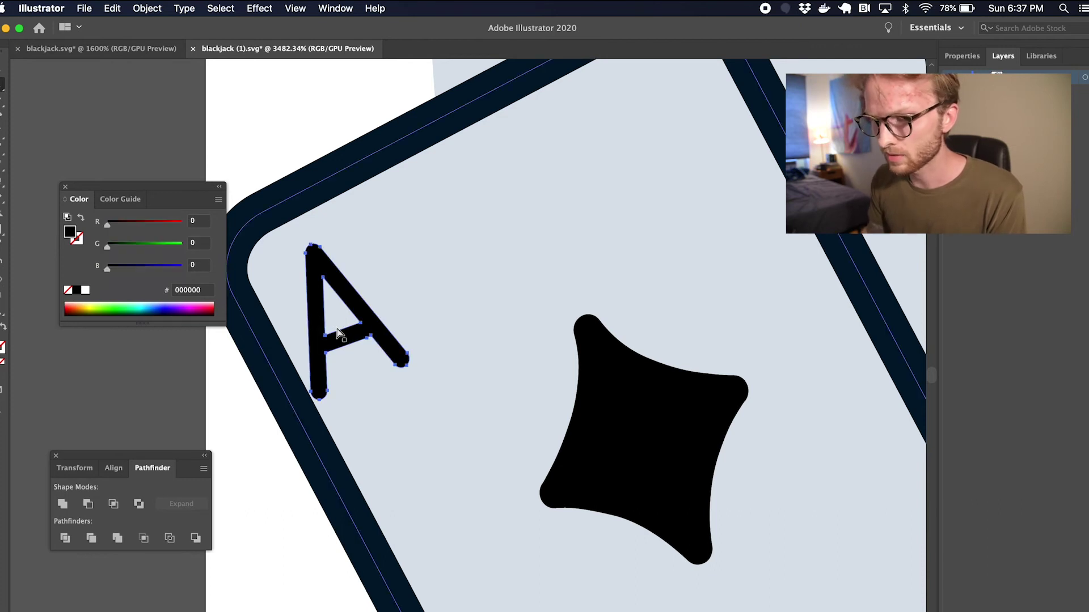
left_click_drag(338, 333, 357, 342)
scroll(357, 347, "down", 5)
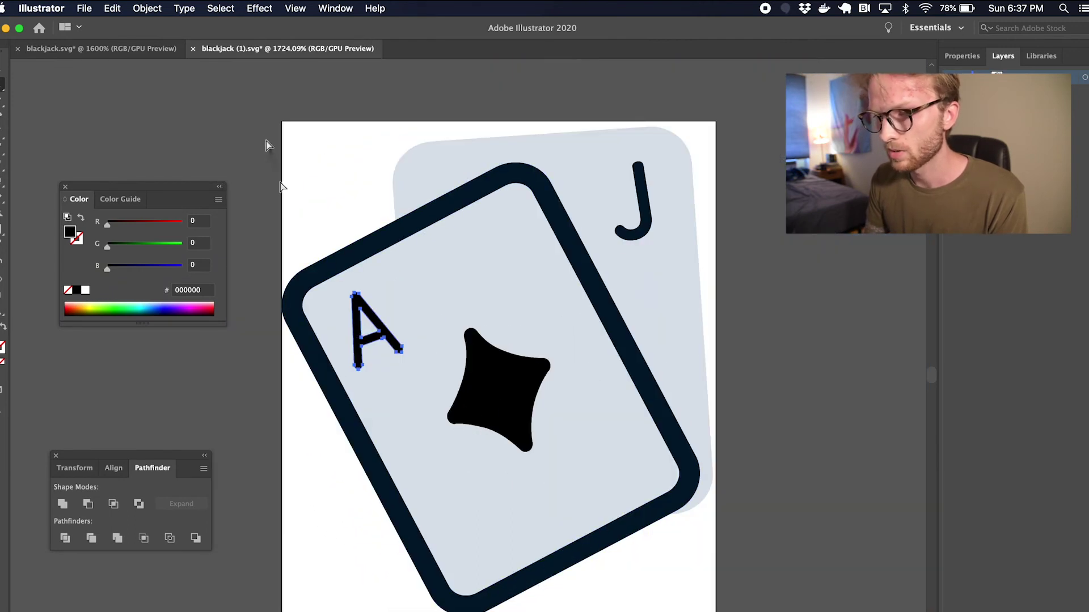
- Compare against grey blackjack.svg, then select all blackjack (1).svg artwork and apply Pathfinder Divide
left_click(267, 145)
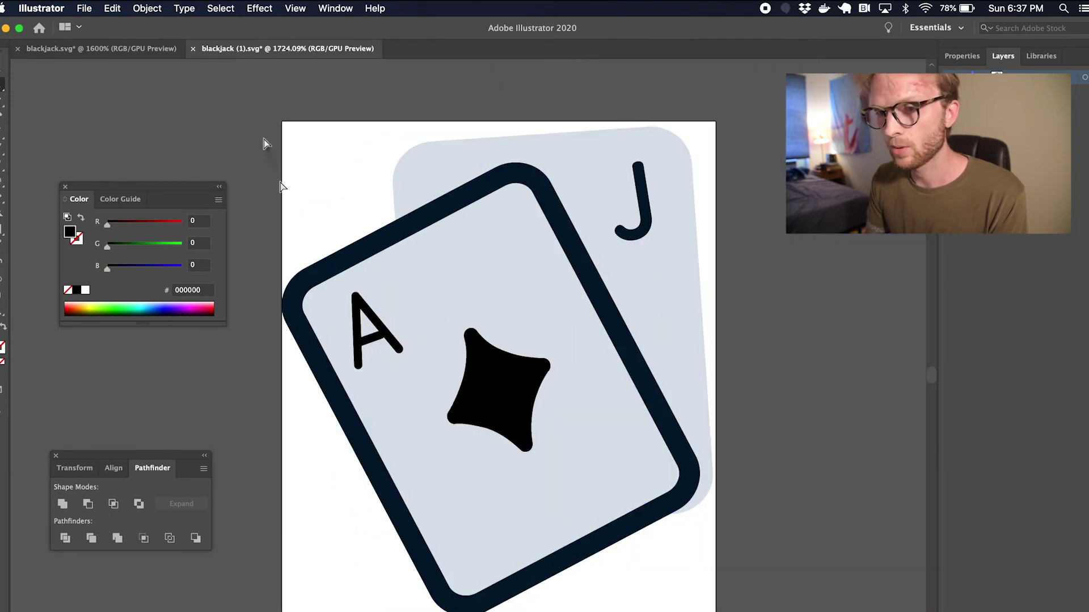
left_click(93, 52)
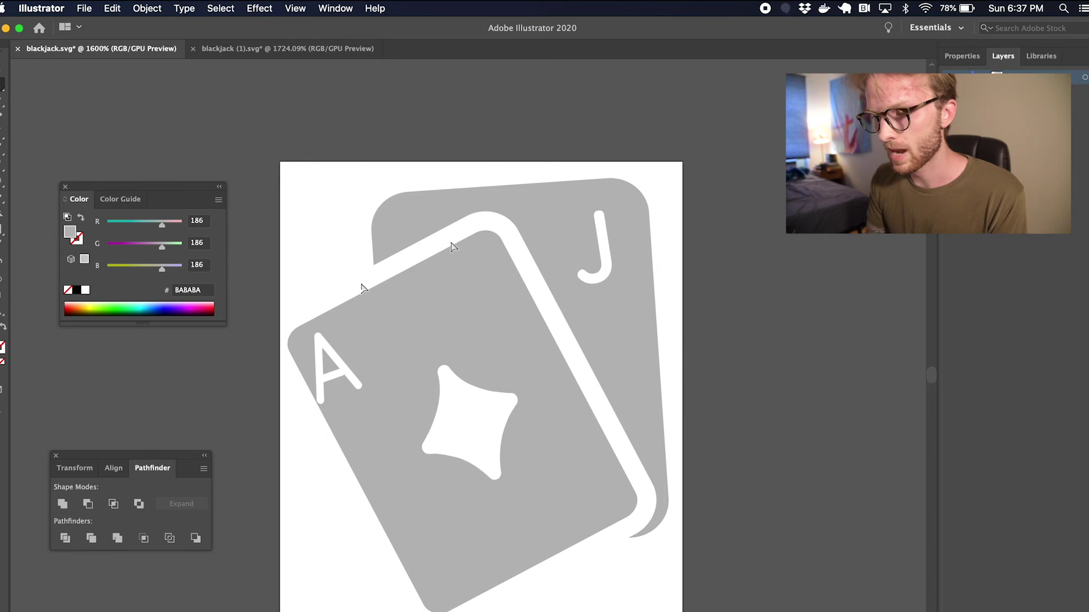
left_click(289, 49)
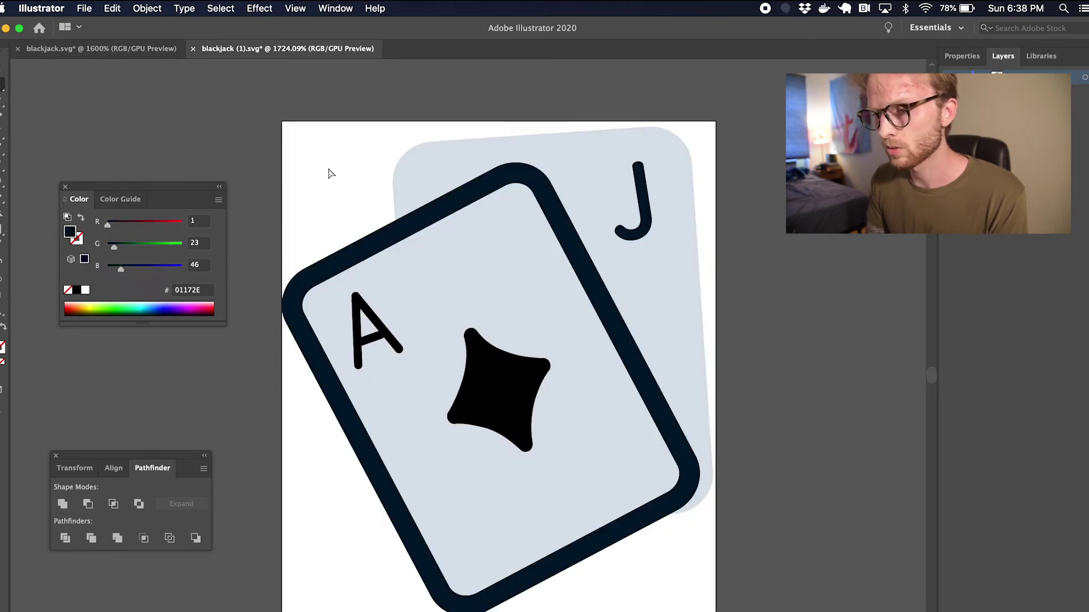
left_click_drag(260, 106, 731, 510)
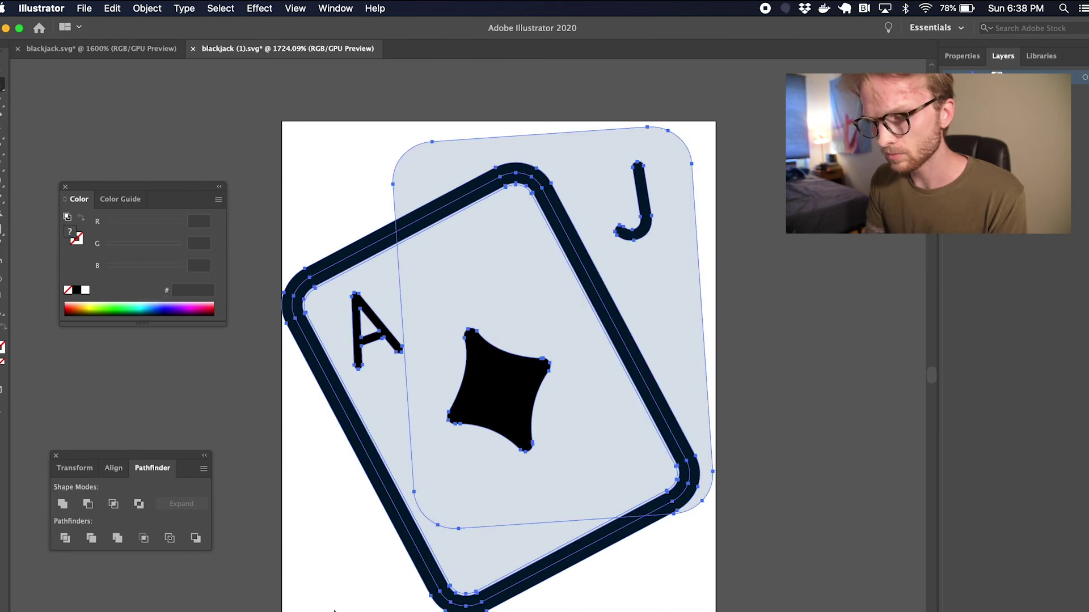
left_click(66, 539)
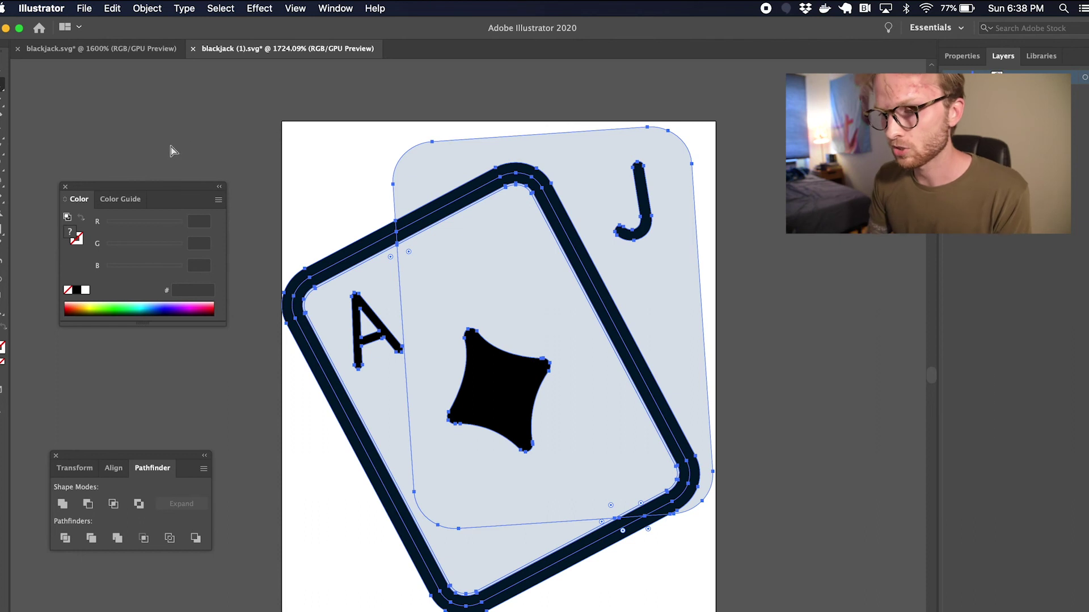
- Delete the navy border strips around the front ace card, leaving a white gap before the jack
left_click(207, 139)
left_click(382, 235)
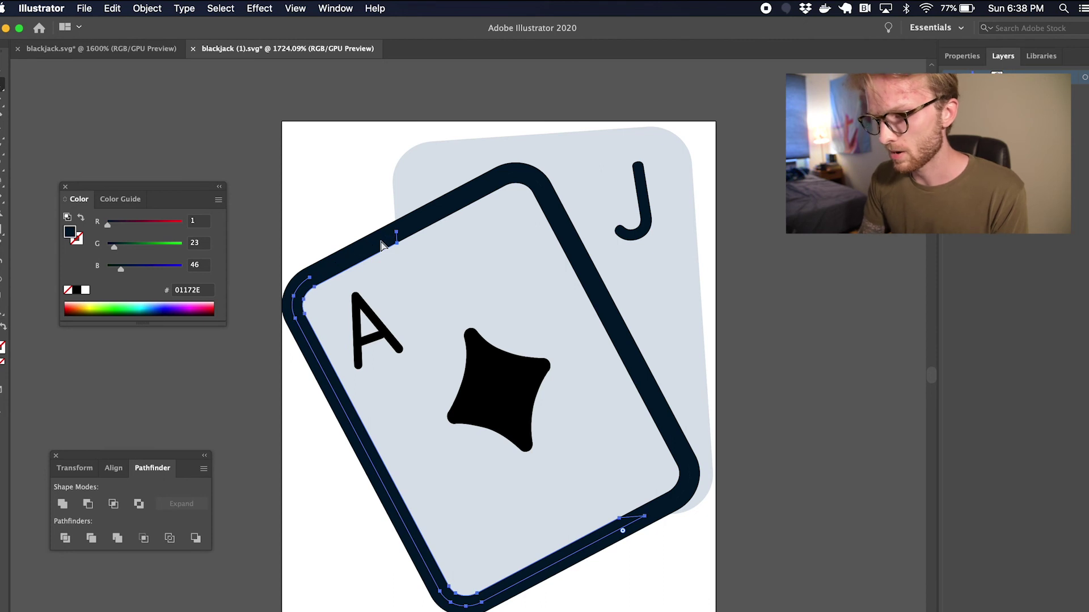
left_click(420, 228)
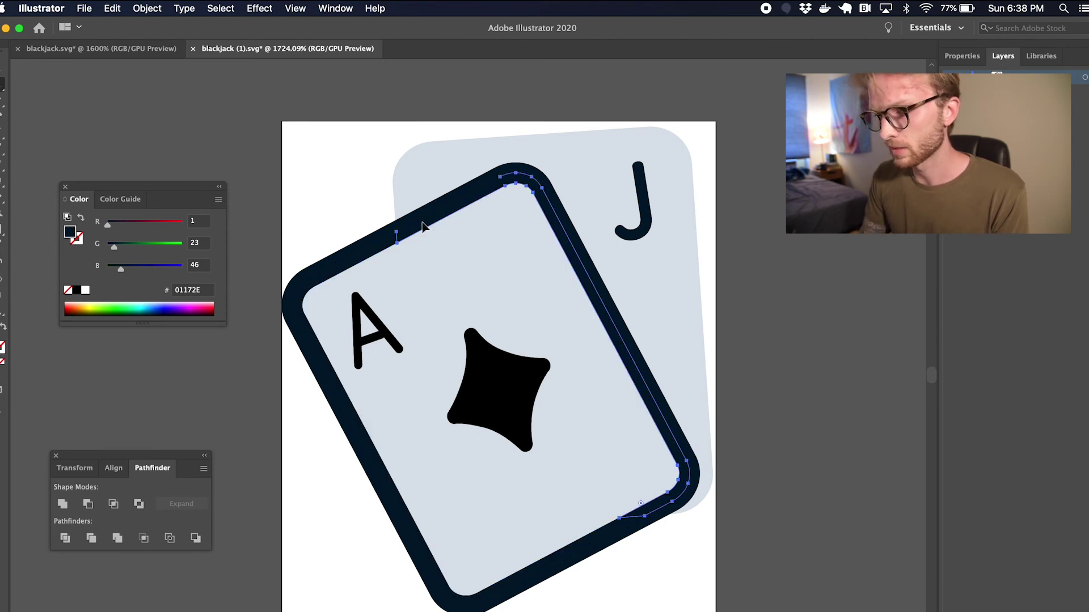
key("Delete")
left_click(373, 247)
key("Delete")
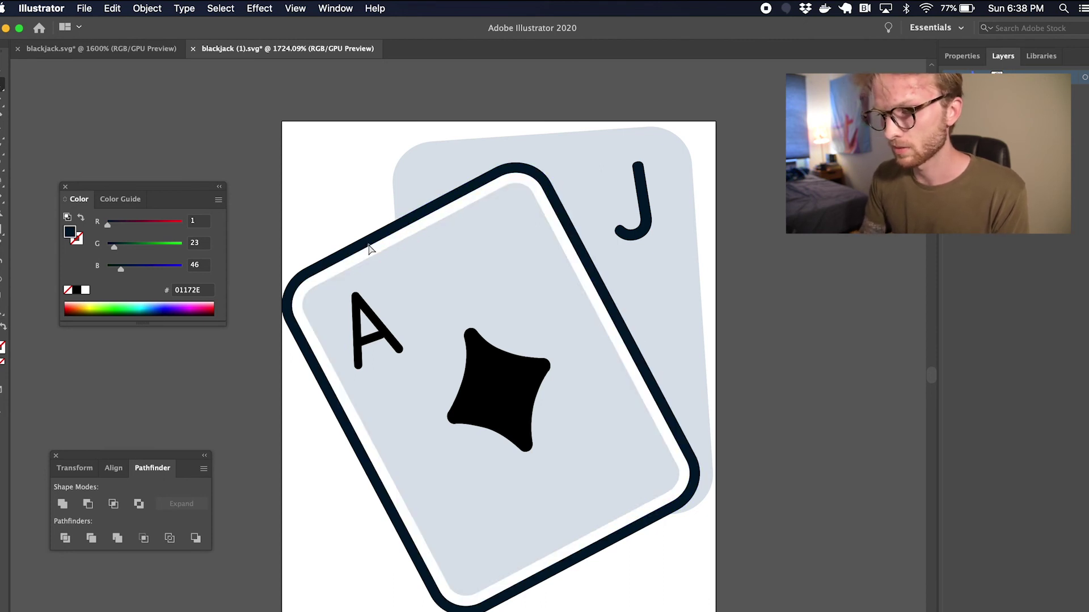
key("Delete")
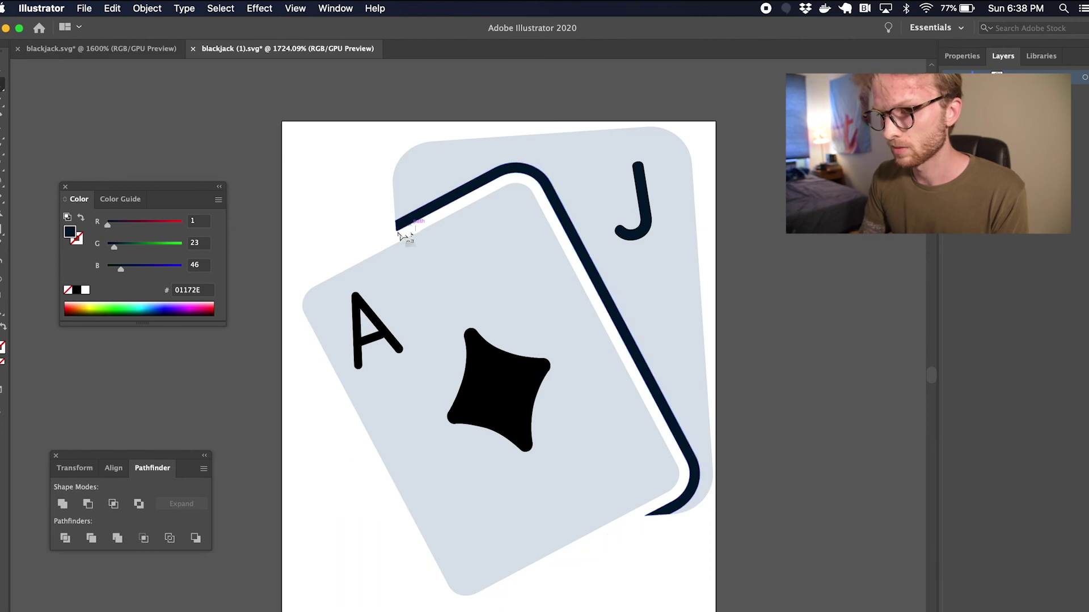
key("Delete")
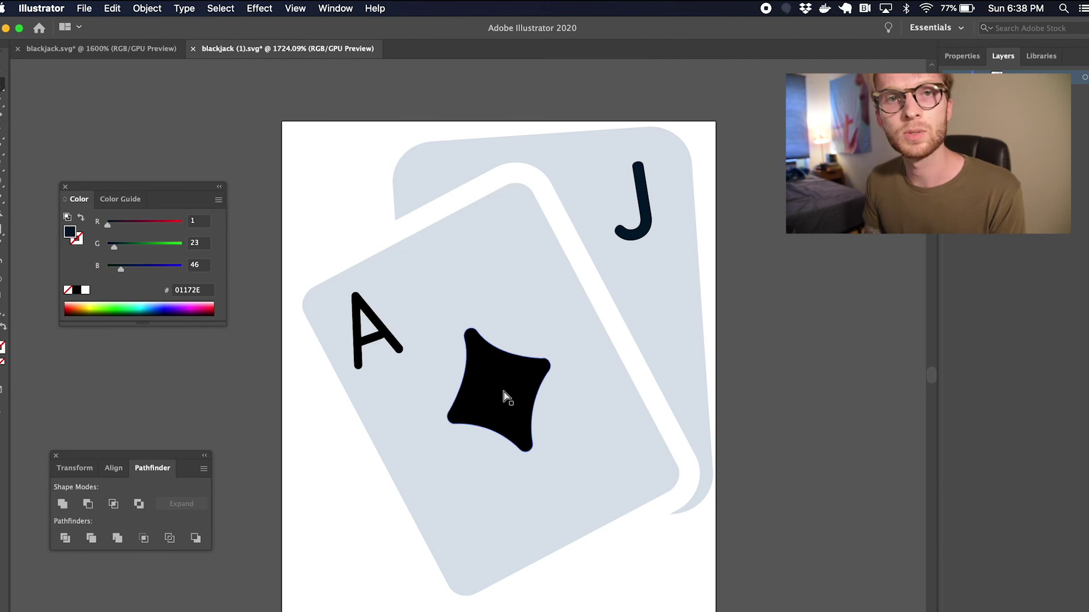
- Remove the black A and black diamond so they become white cut-outs, checking against blackjack.svg
left_click(106, 48)
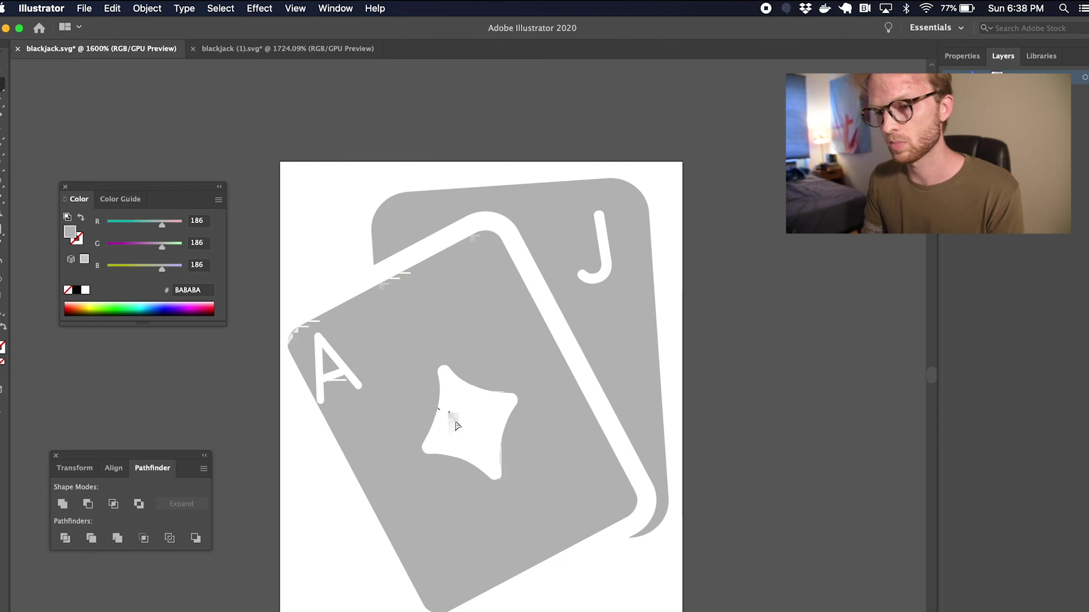
left_click(286, 48)
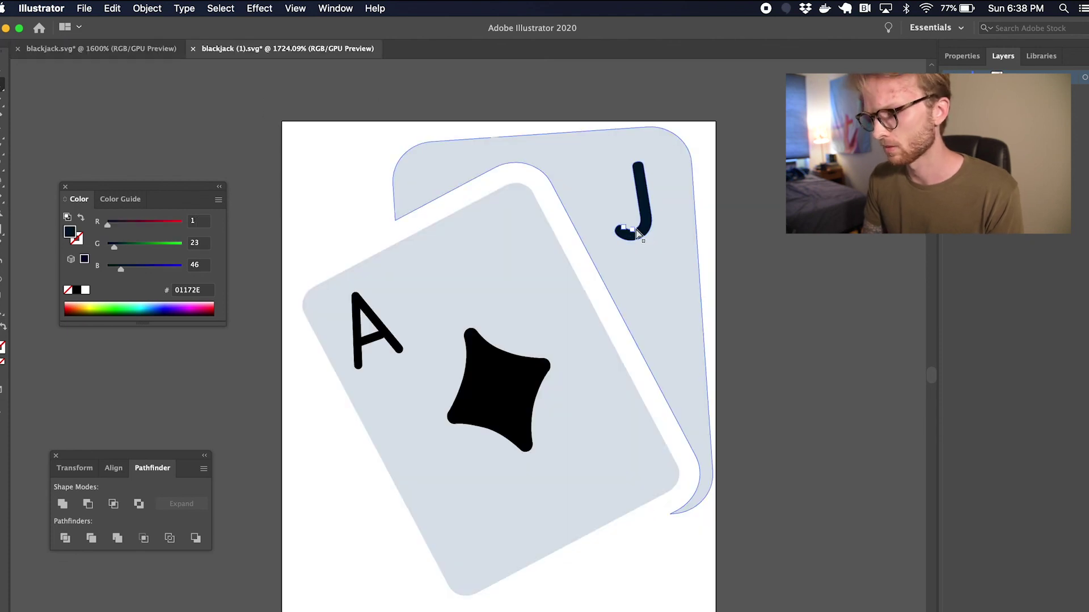
left_click(389, 336)
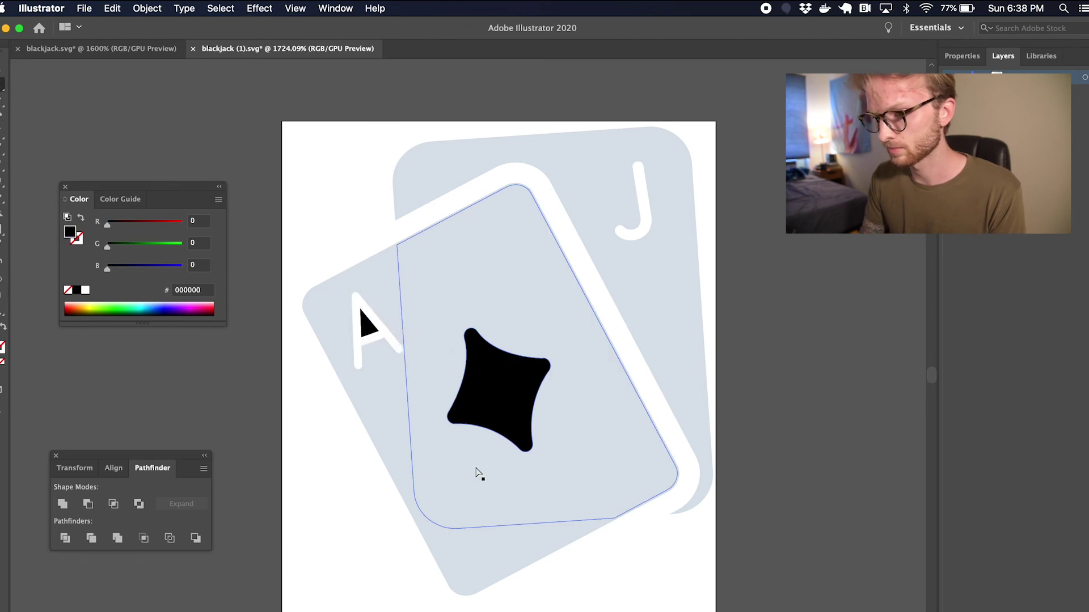
left_click(500, 385)
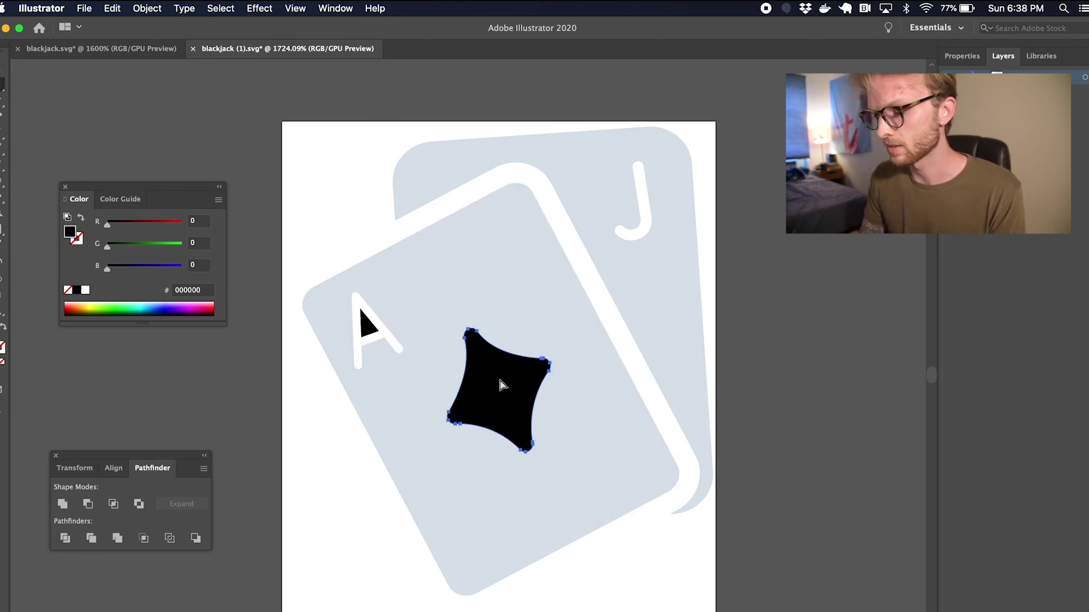
key("Delete")
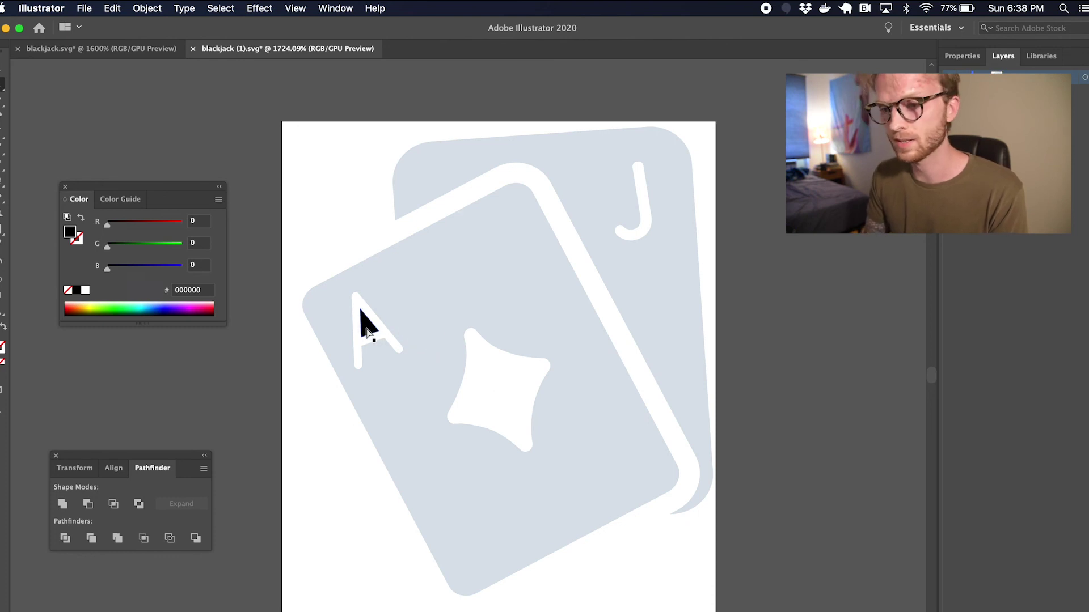
left_click(117, 51)
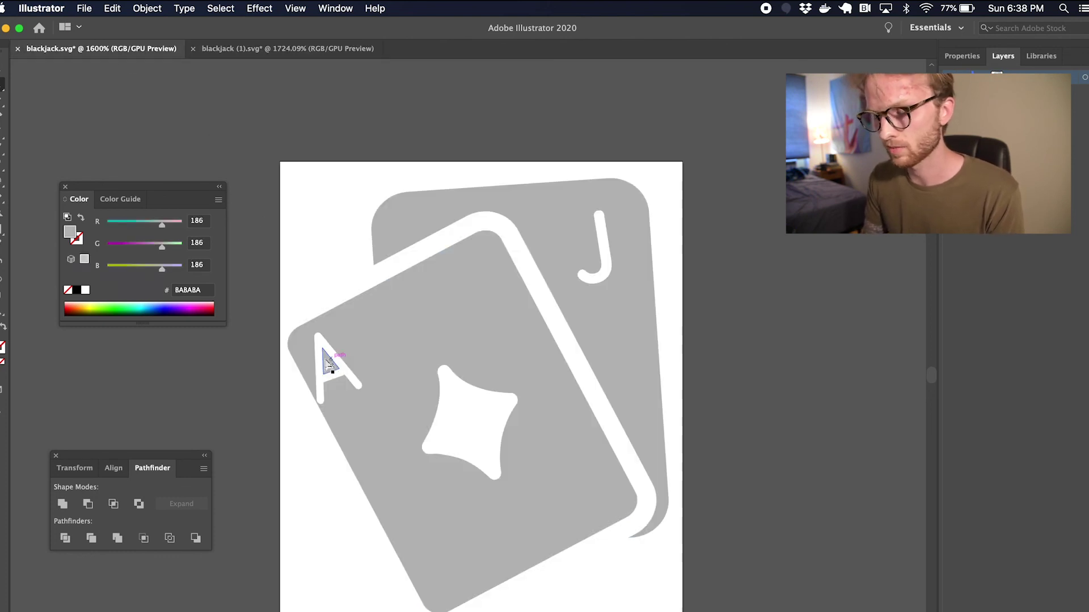
left_click(264, 50)
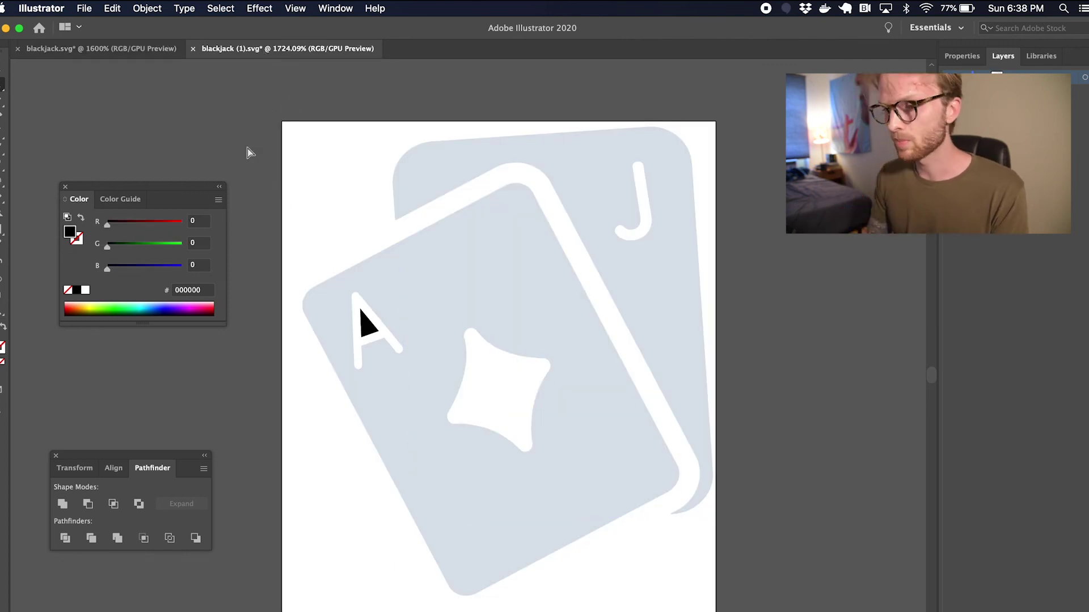
- Unite all the card pieces into one shape and pick slate grey 626F7A for its fill
left_click_drag(802, 558, 243, 587)
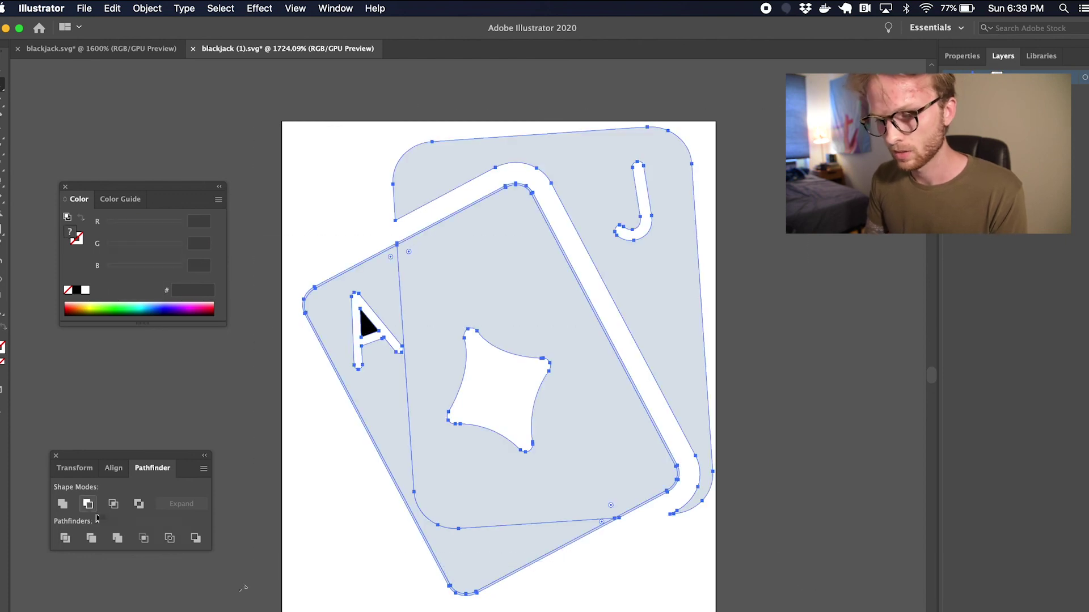
left_click(61, 505)
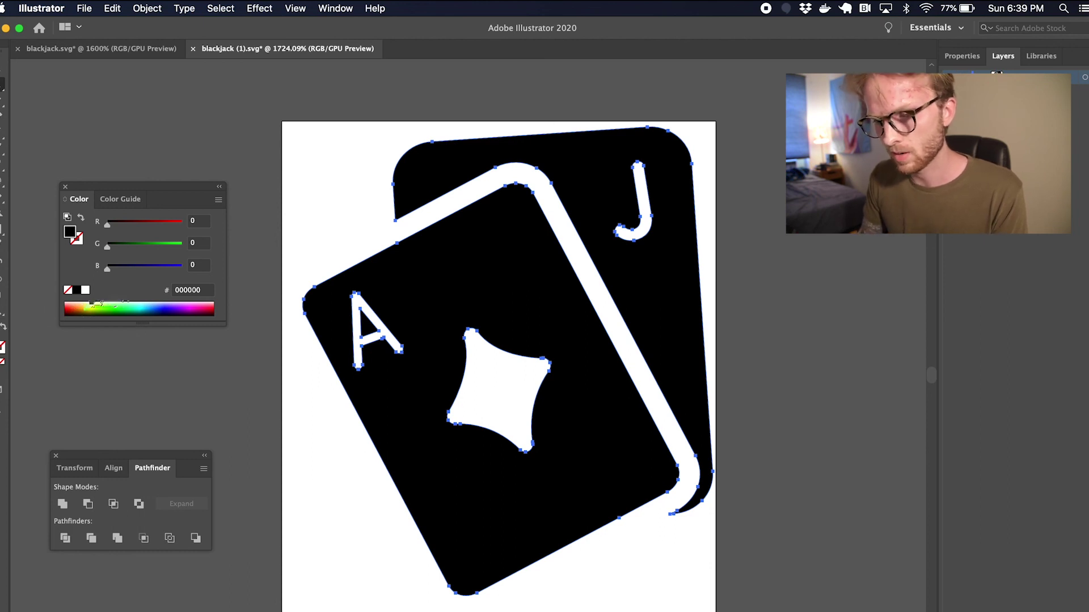
double_click(3, 346)
left_click(399, 367)
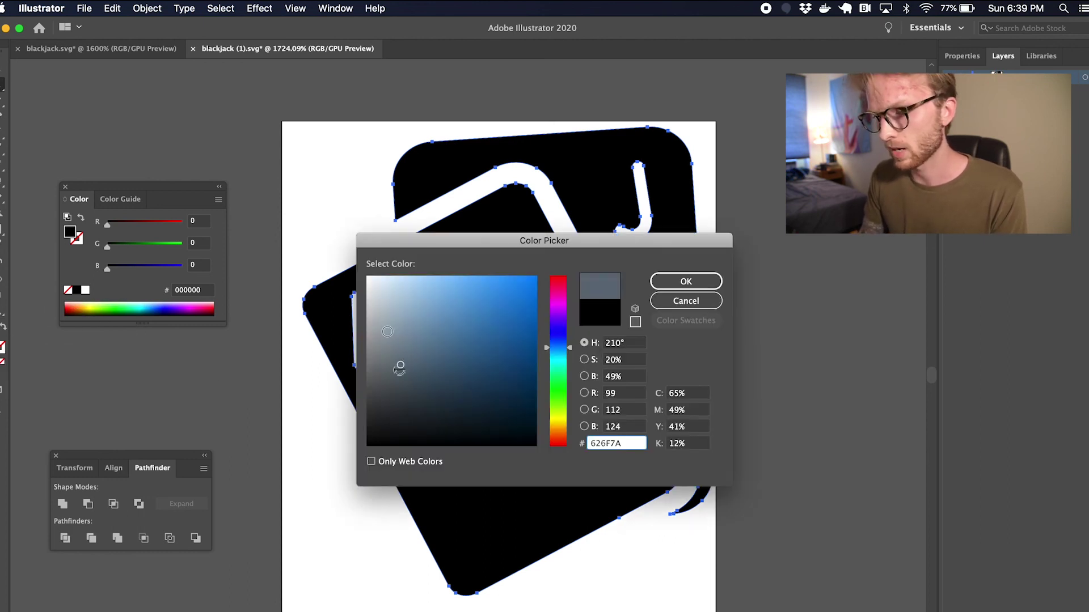